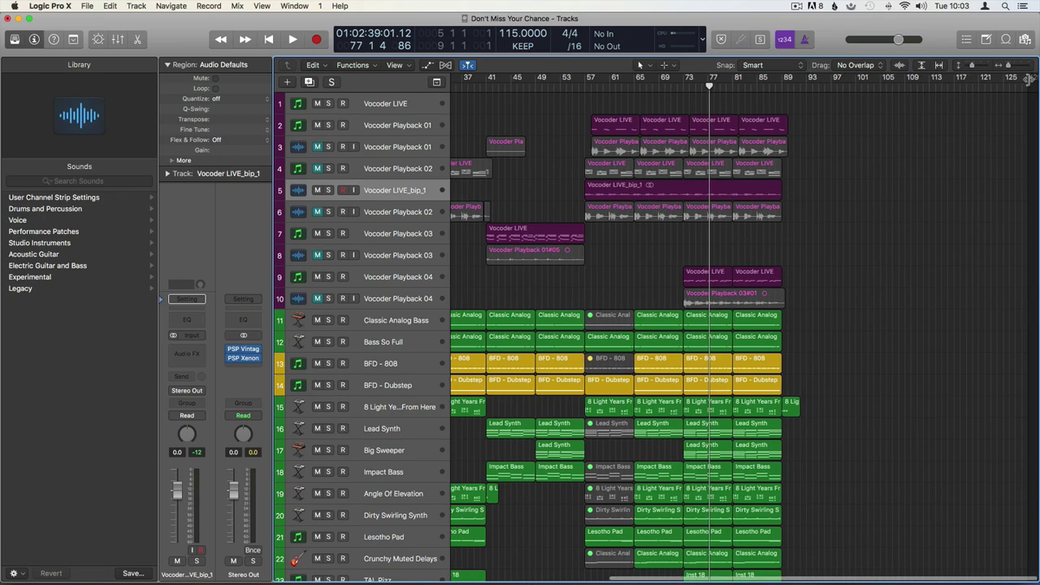
Play the song from about bar 77 through its ending to hear how it finishes.
left_click_drag(1028, 80, 820, 88)
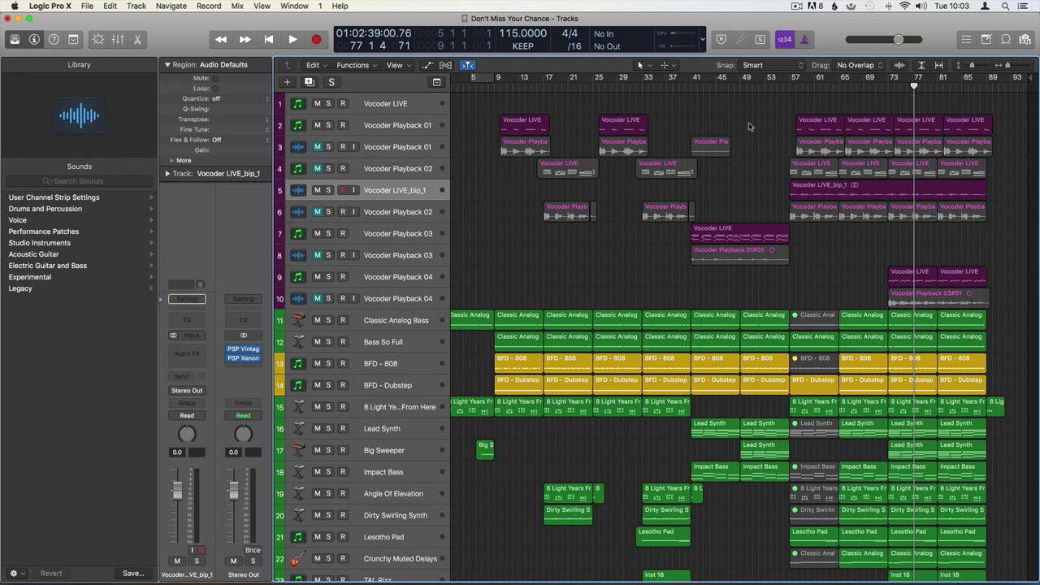
key("space")
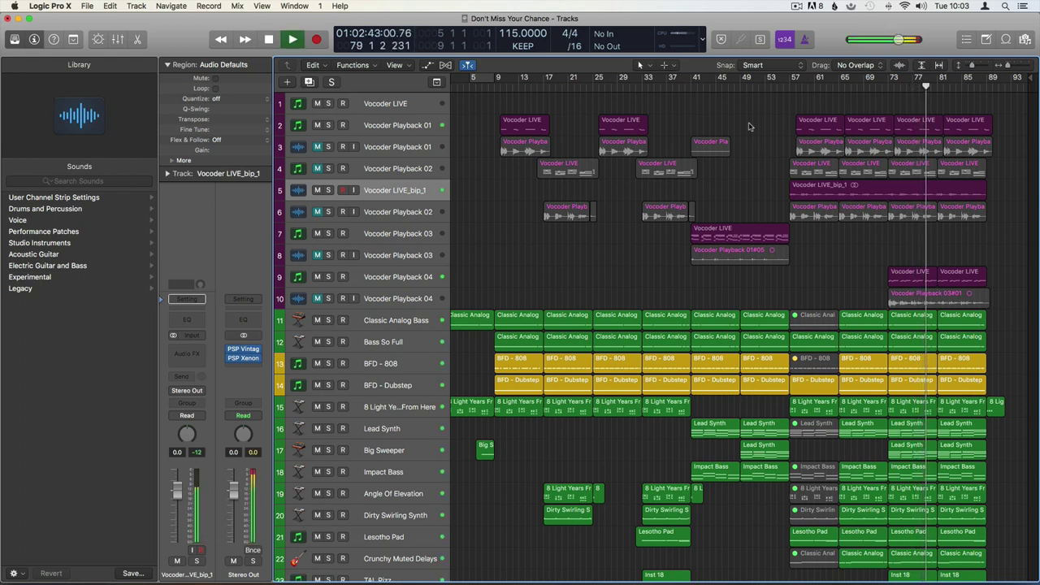
key("space")
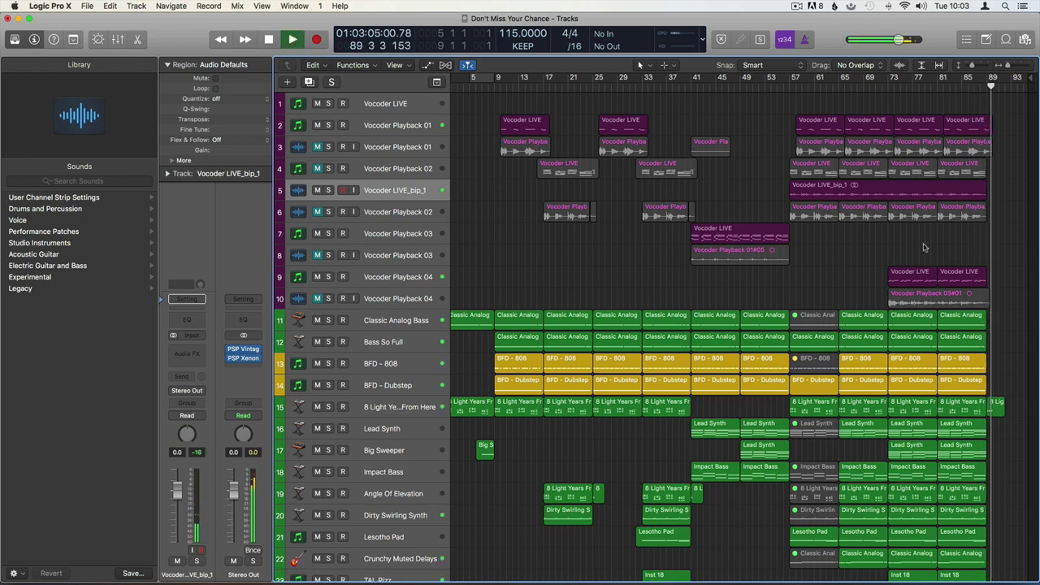
key("space")
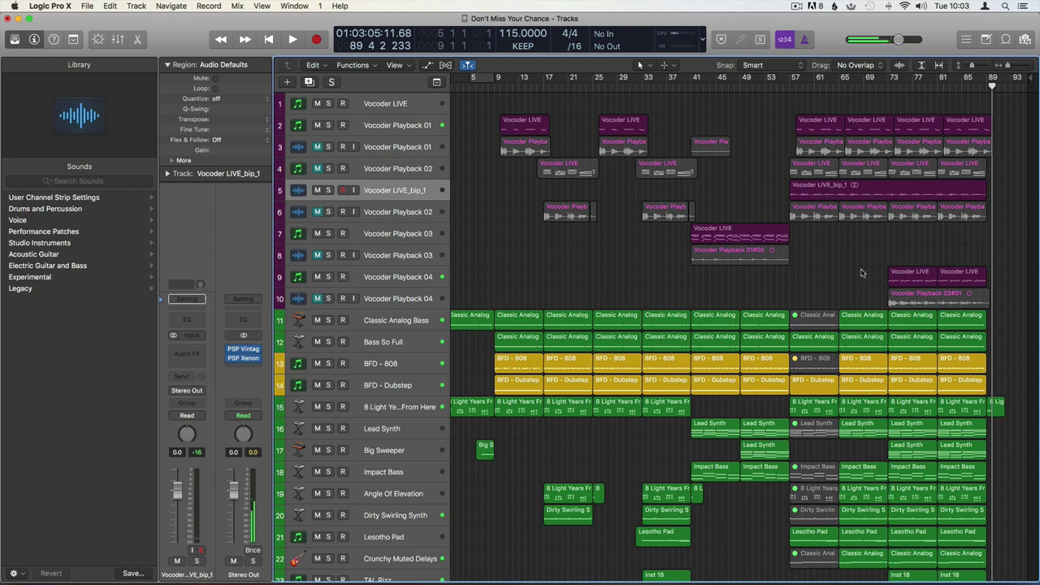
Select all regions and create a volume fade-out on the main output.
key("super+a")
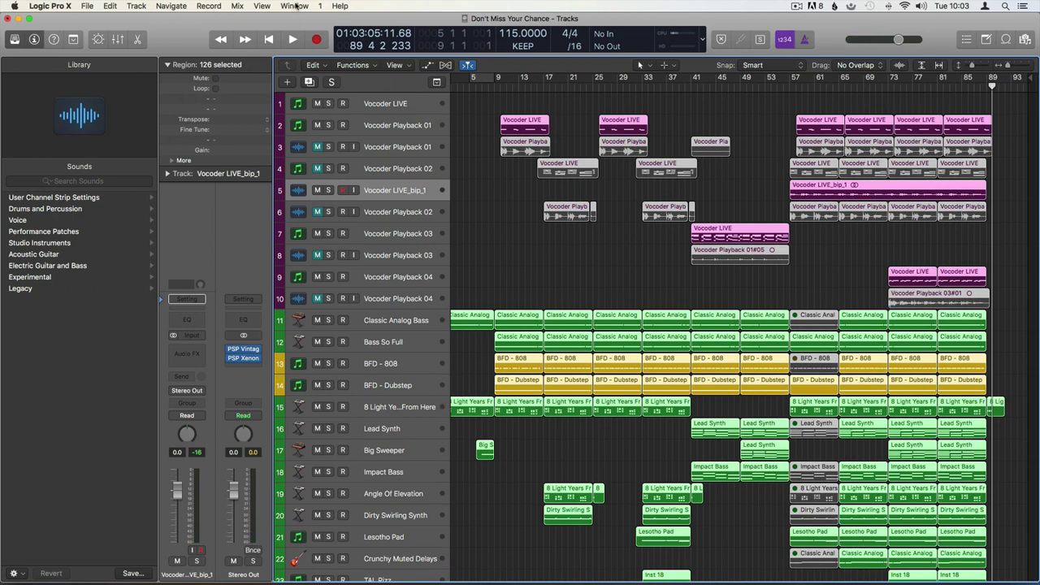
left_click(236, 5)
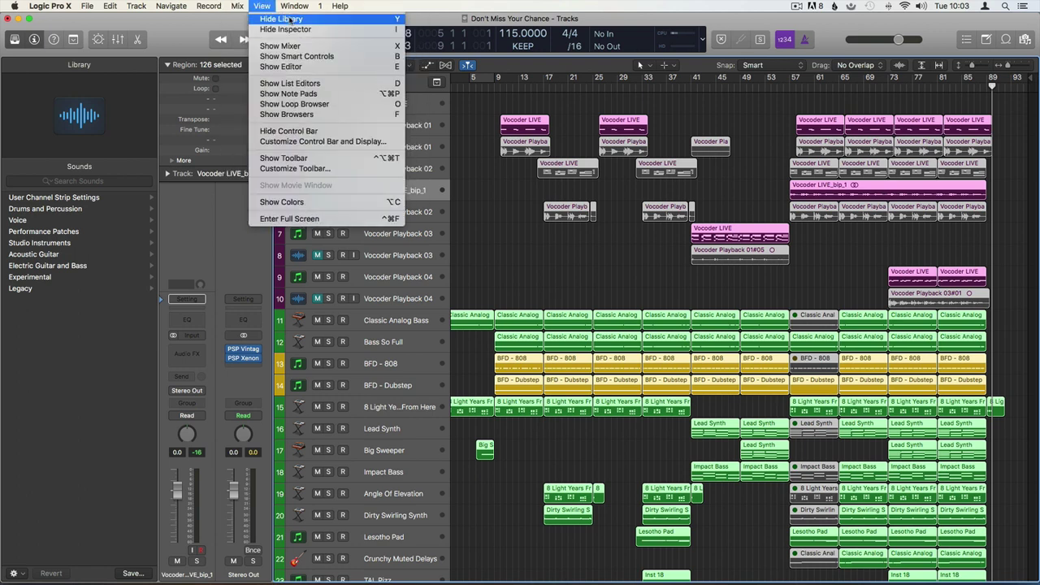
mouse_move(265, 29)
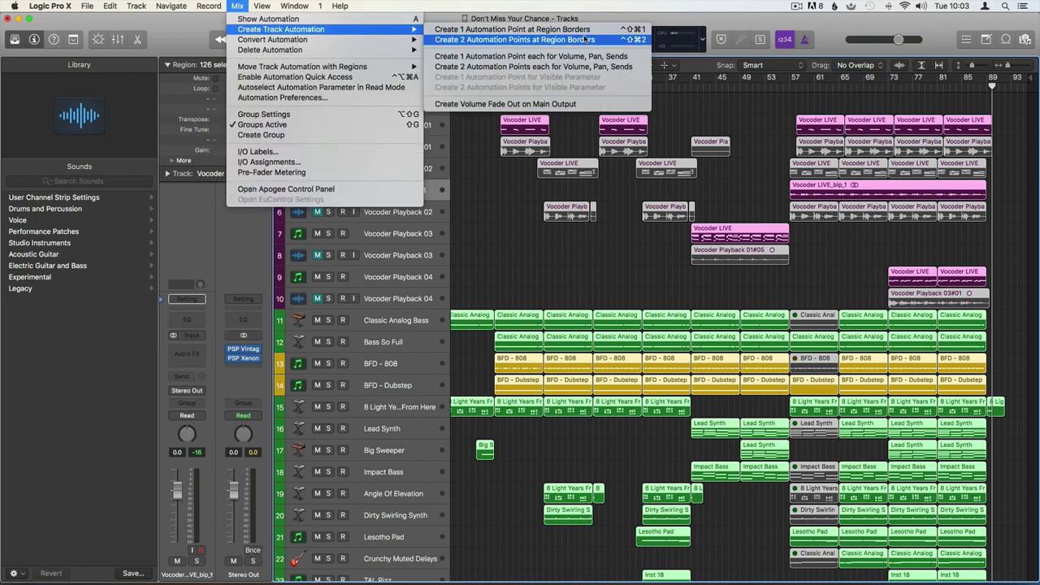
left_click(510, 104)
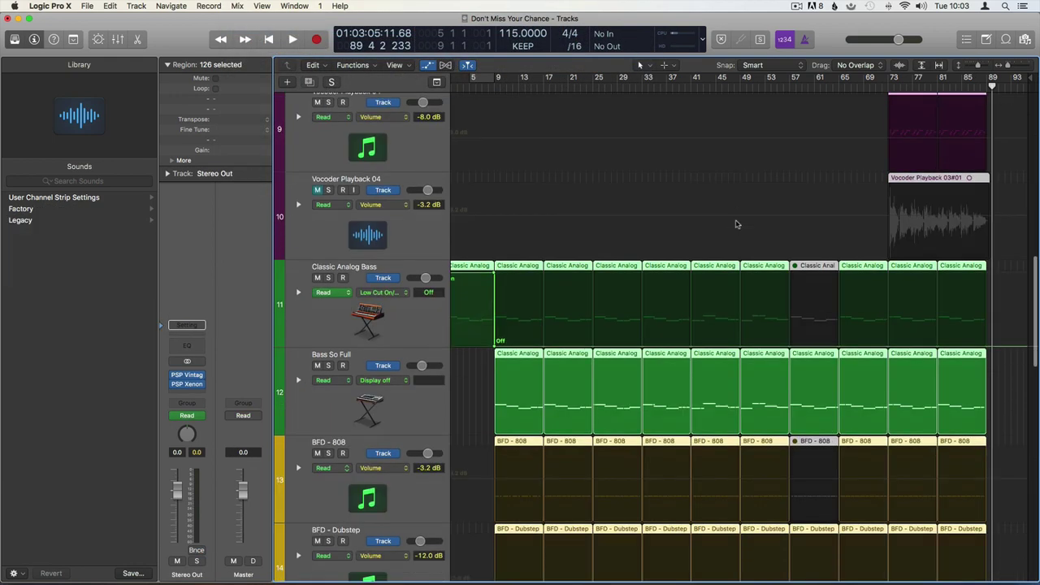
scroll(734, 225, "down", 5)
scroll(737, 225, "down", 5)
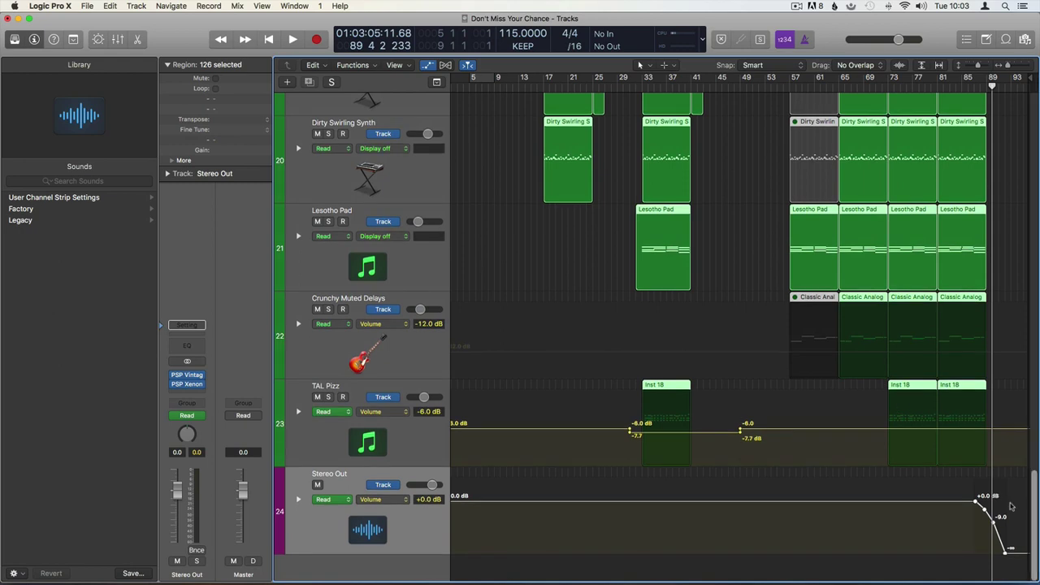
Move the Stereo Out volume fade-out earlier so it ends at about bar 89, where the regions end.
scroll(996, 513, "up", 10)
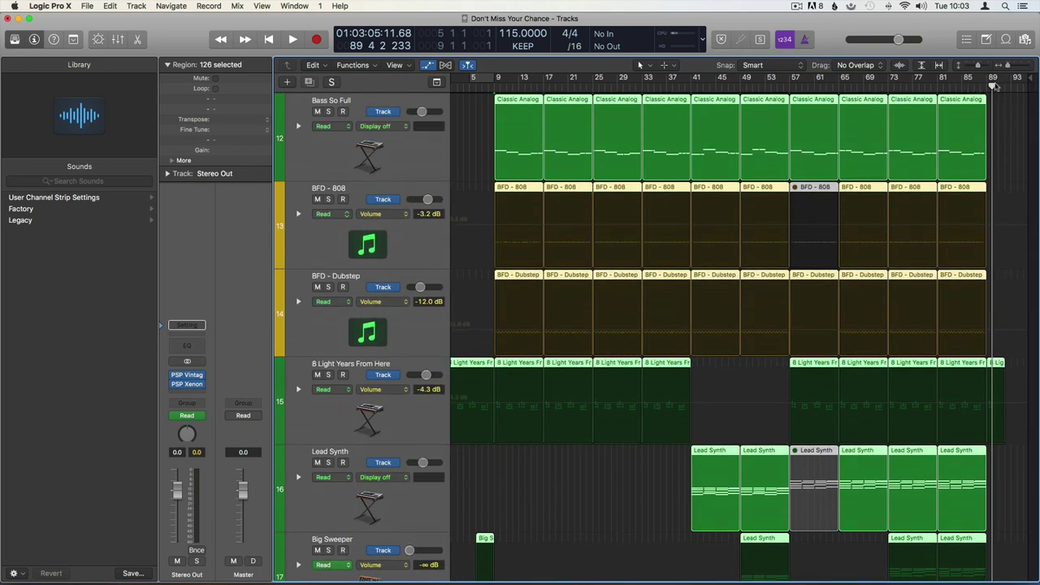
key("space")
scroll(1007, 141, "down", 10)
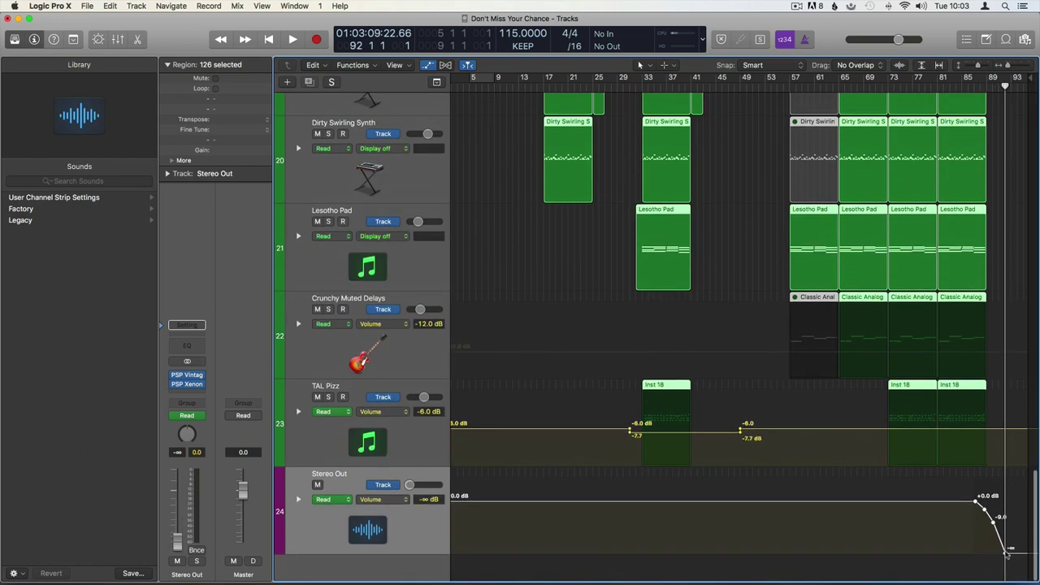
left_click_drag(1006, 550, 987, 550)
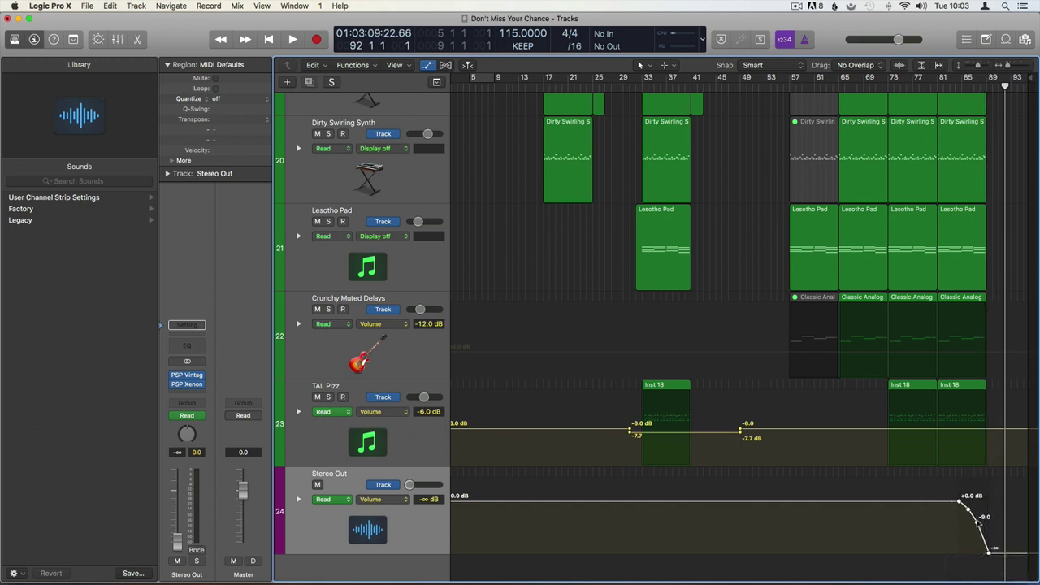
Play the song from about bar 81 past bar 89 to hear the Stereo Out fade-out.
left_click(950, 87)
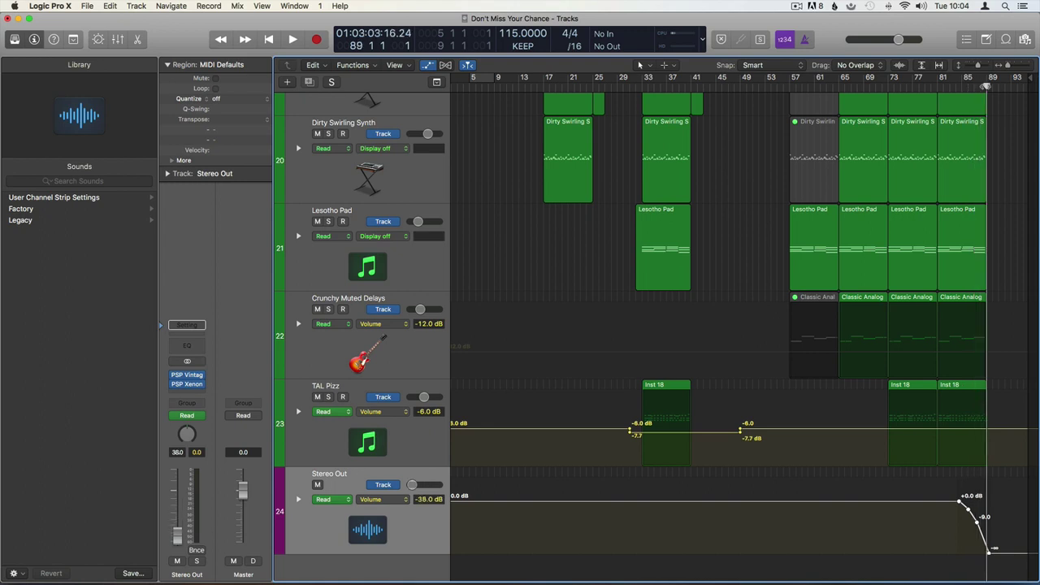
left_click(961, 78)
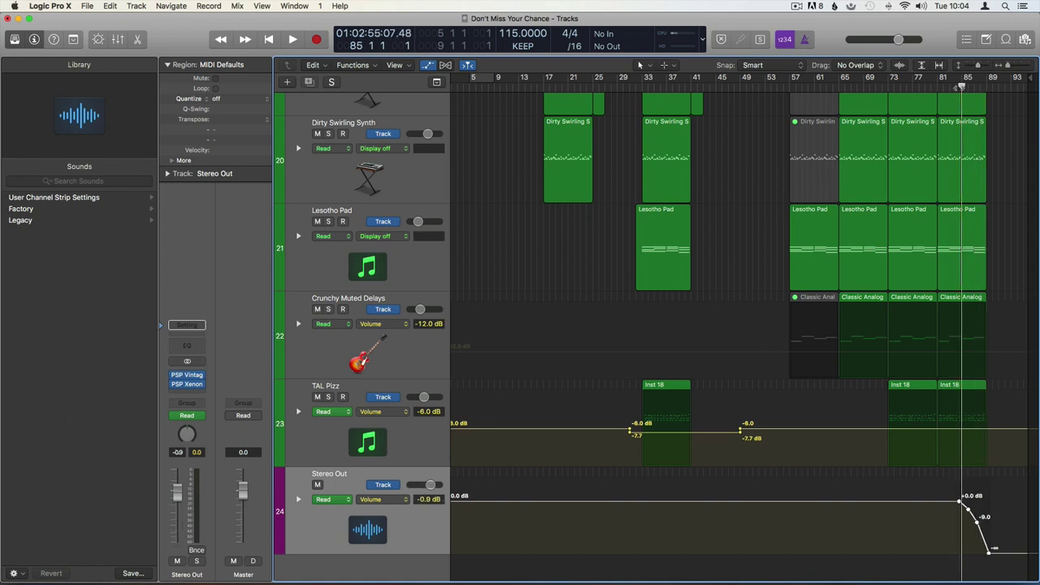
left_click_drag(958, 88, 940, 89)
key("space")
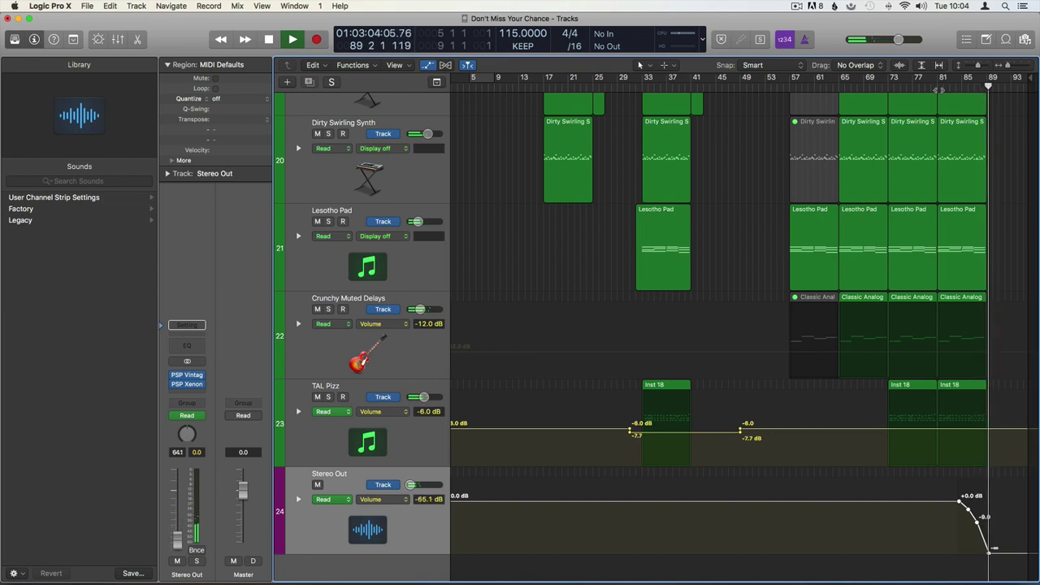
key("space")
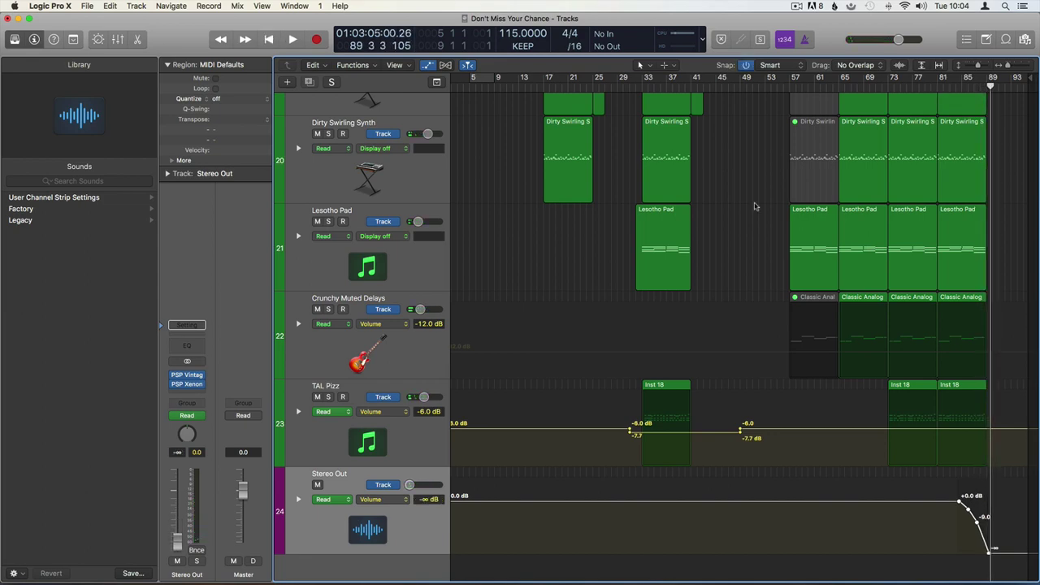
Solo the Vocoder LIVE_bip_1 track and play its region from bar 57.
key("z")
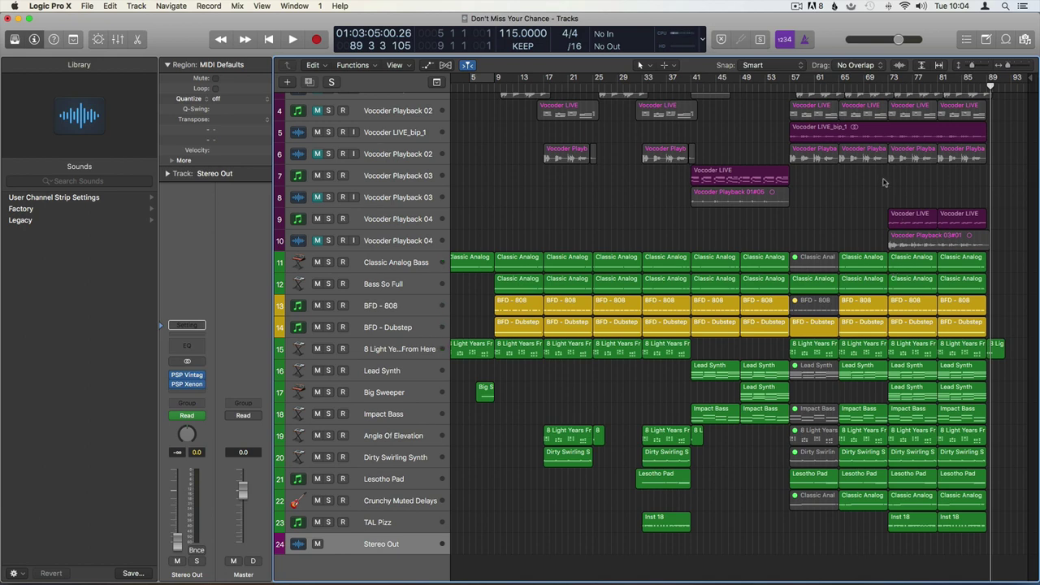
left_click(868, 133)
key("z")
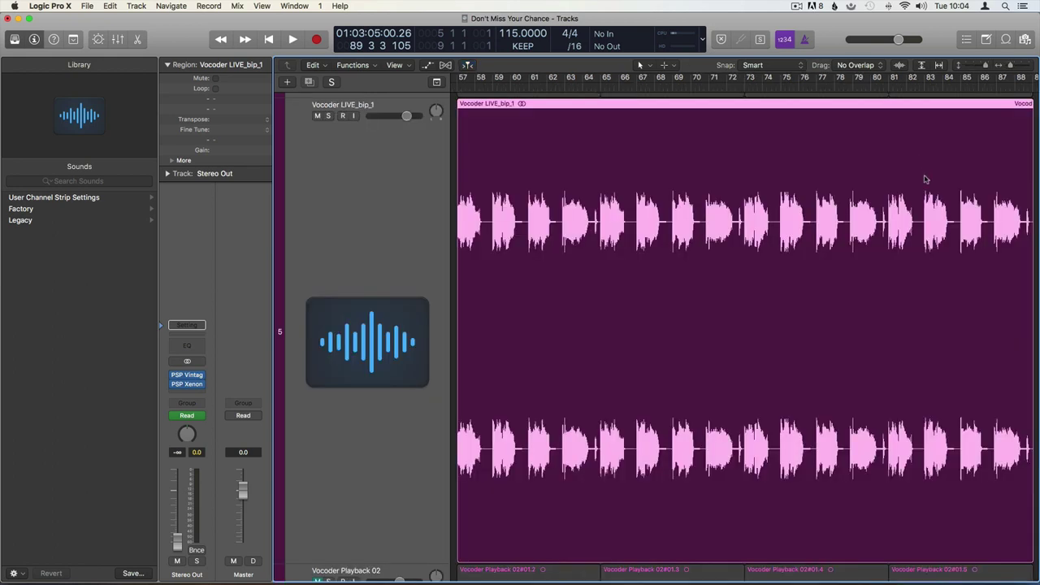
left_click(328, 116)
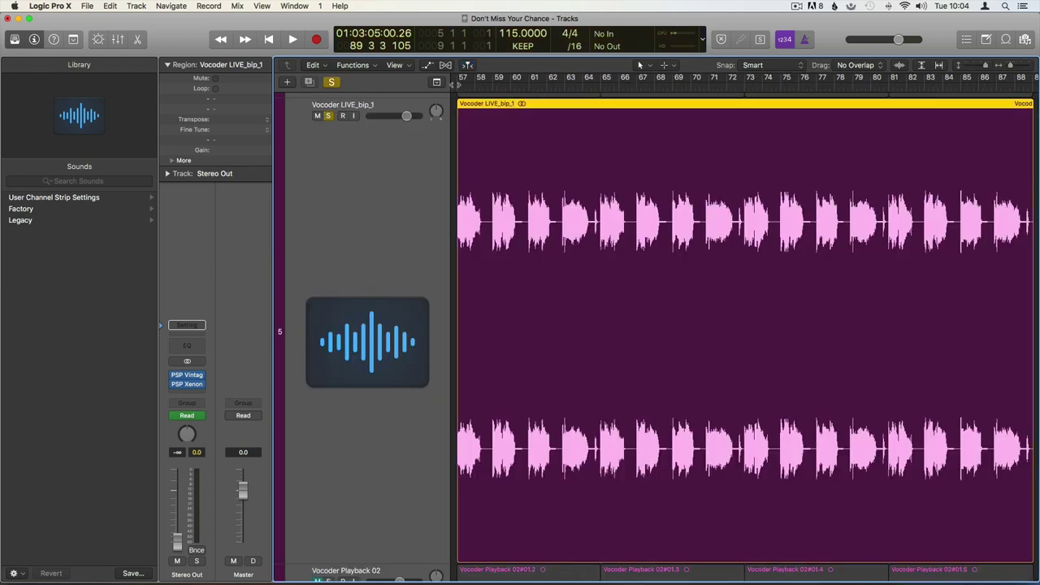
key("shift+space")
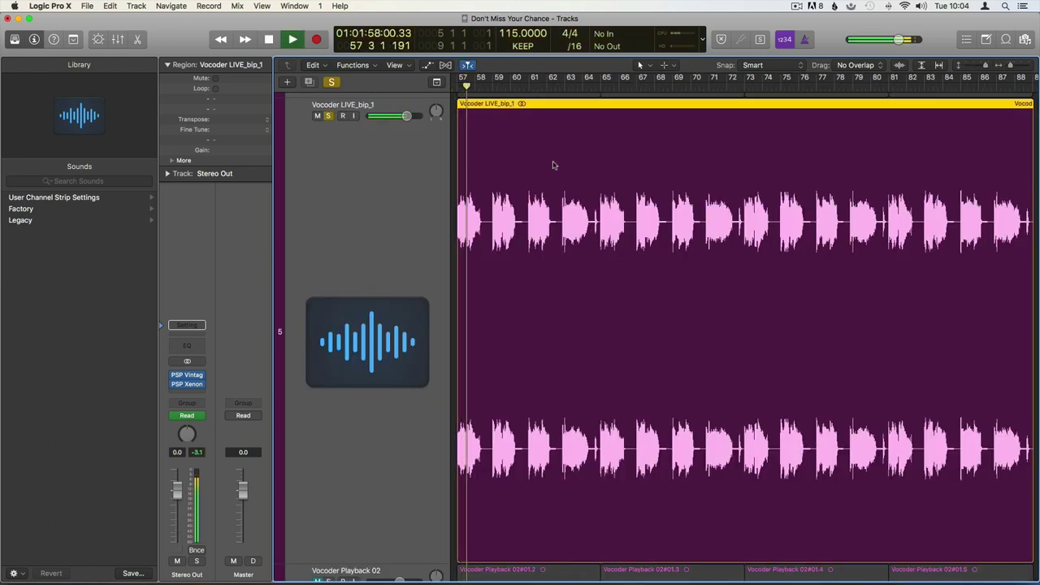
key("space")
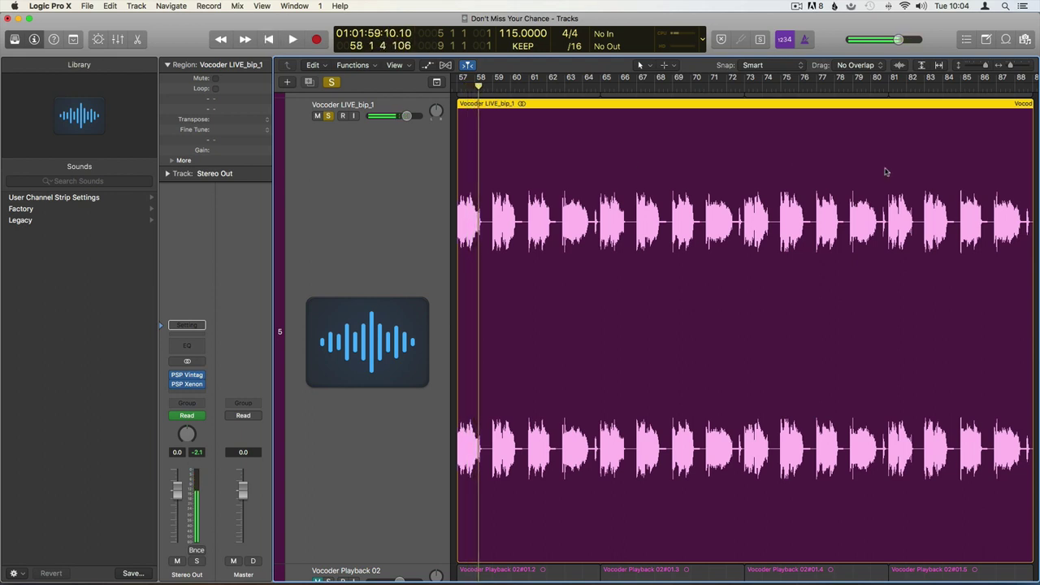
Show track automation and select the Vocoder LIVE_bip_1 track.
scroll(886, 171, "right", 5)
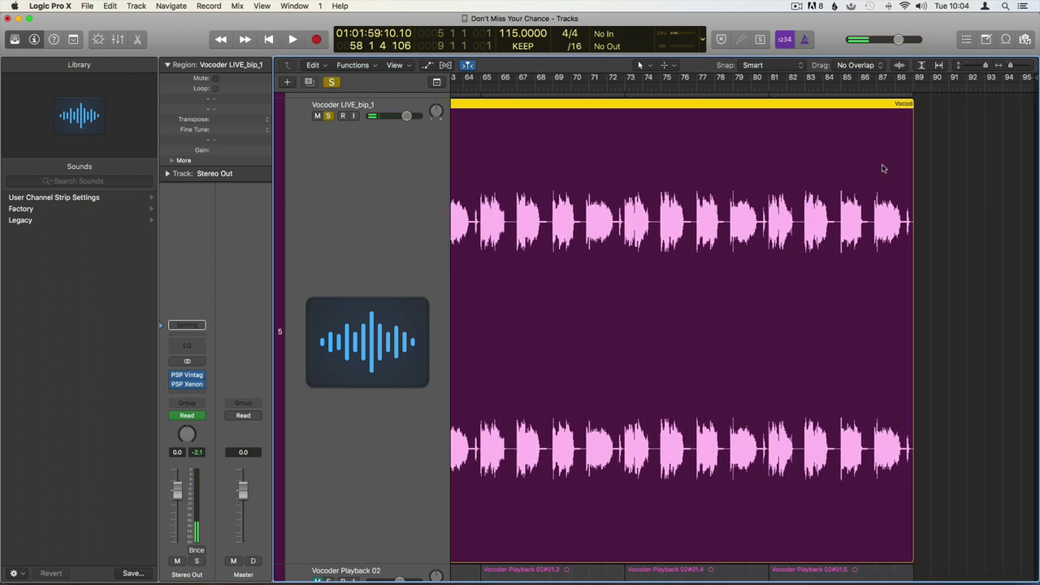
scroll(801, 127, "left", 8)
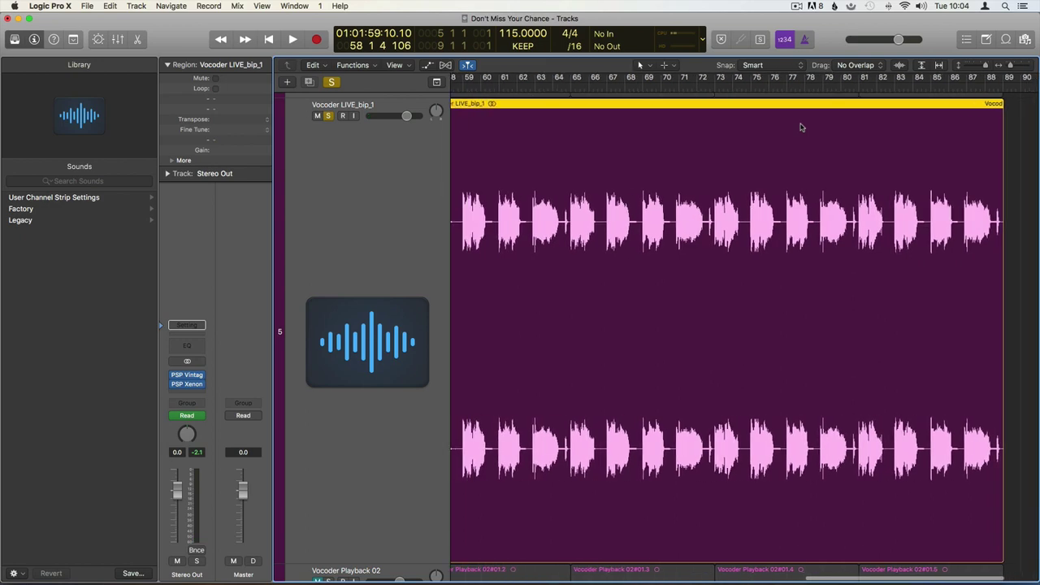
key("a")
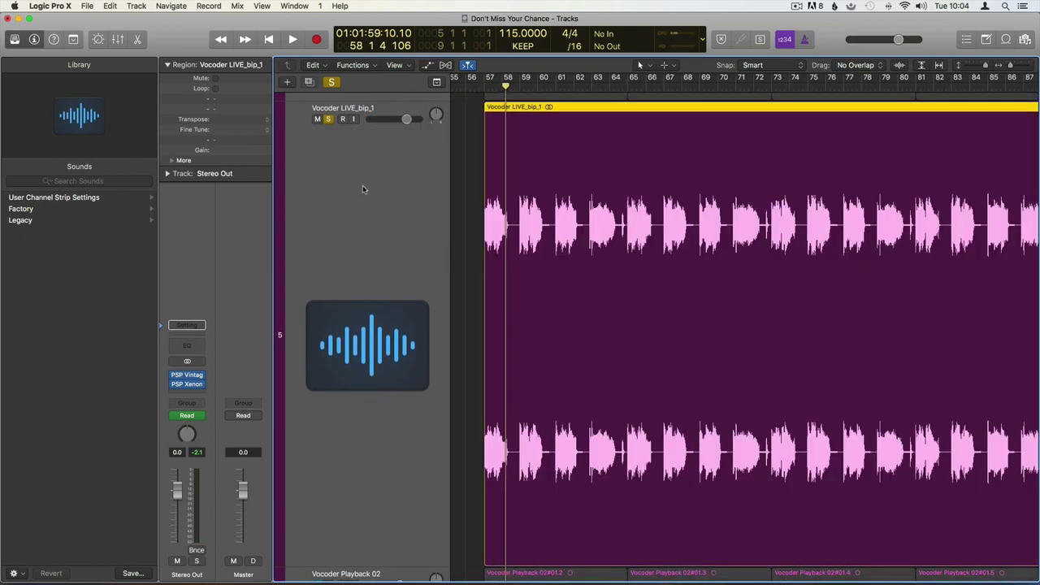
left_click(359, 178)
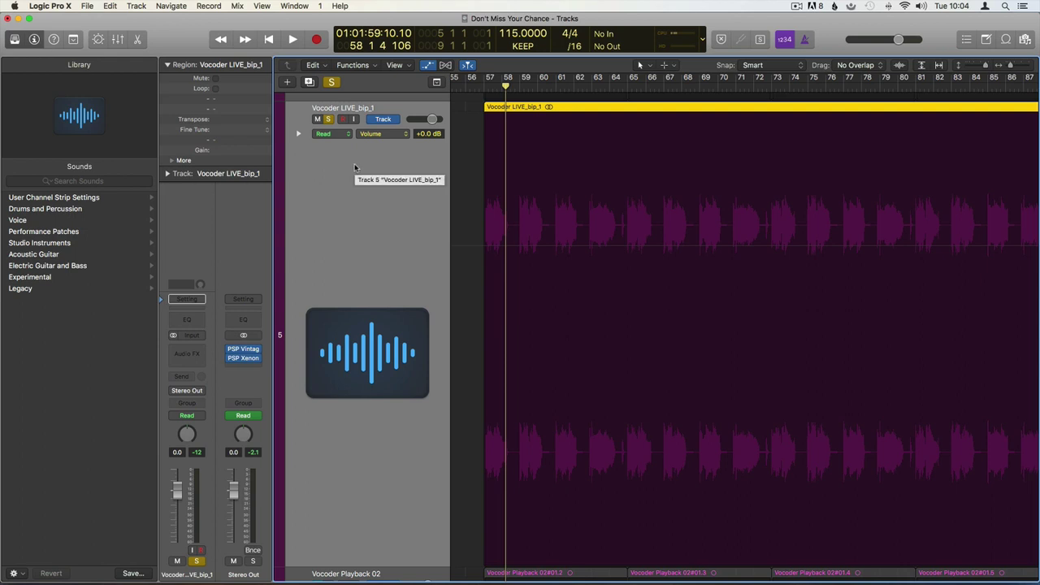
Look through the automation parameters of the Vocoder LIVE_bip_1 track and choose Volume.
left_click(388, 135)
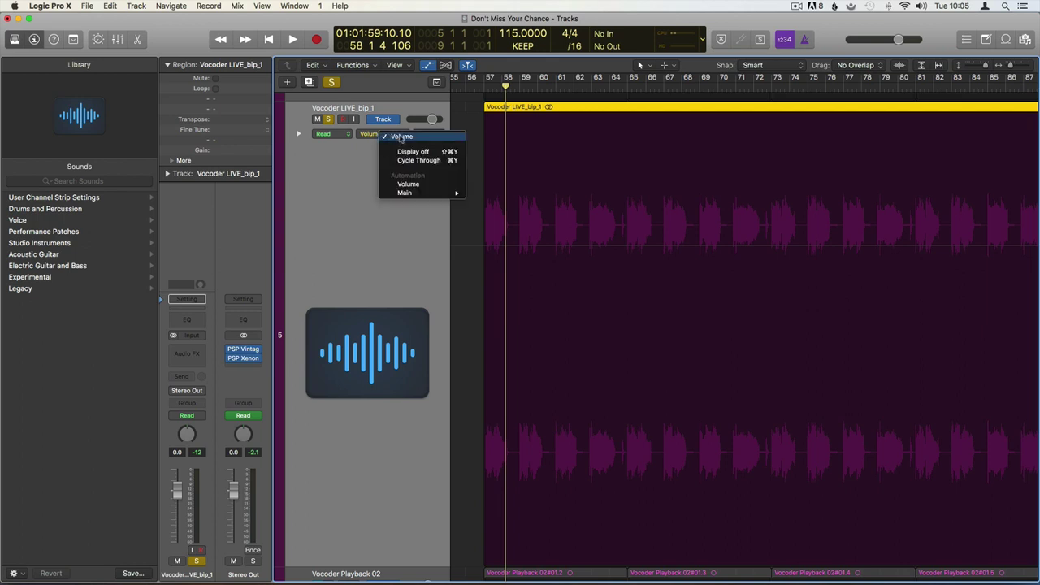
left_click(400, 137)
left_click(399, 137)
left_click(400, 138)
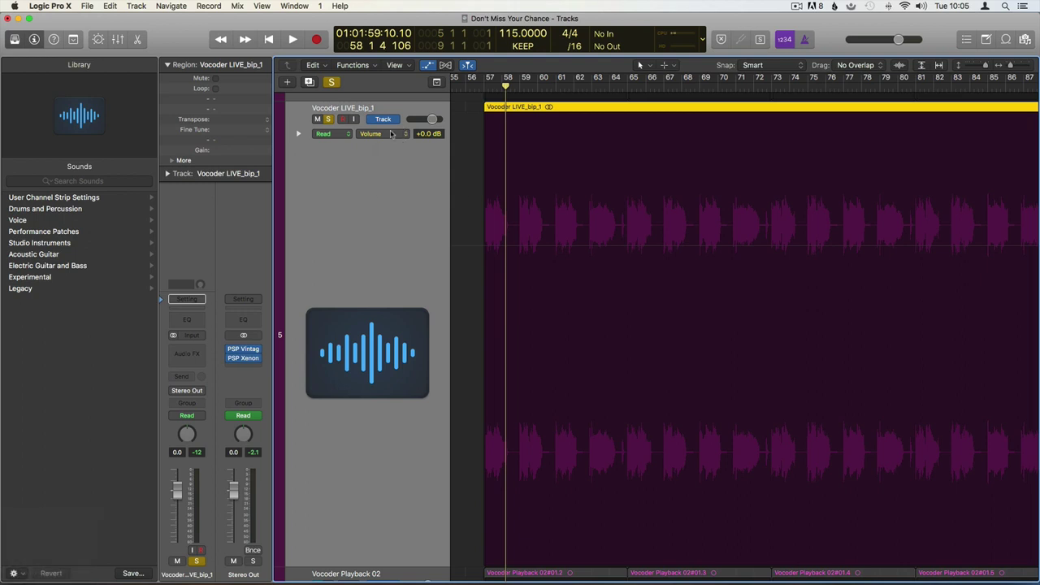
left_click(403, 136)
mouse_move(451, 189)
mouse_move(508, 190)
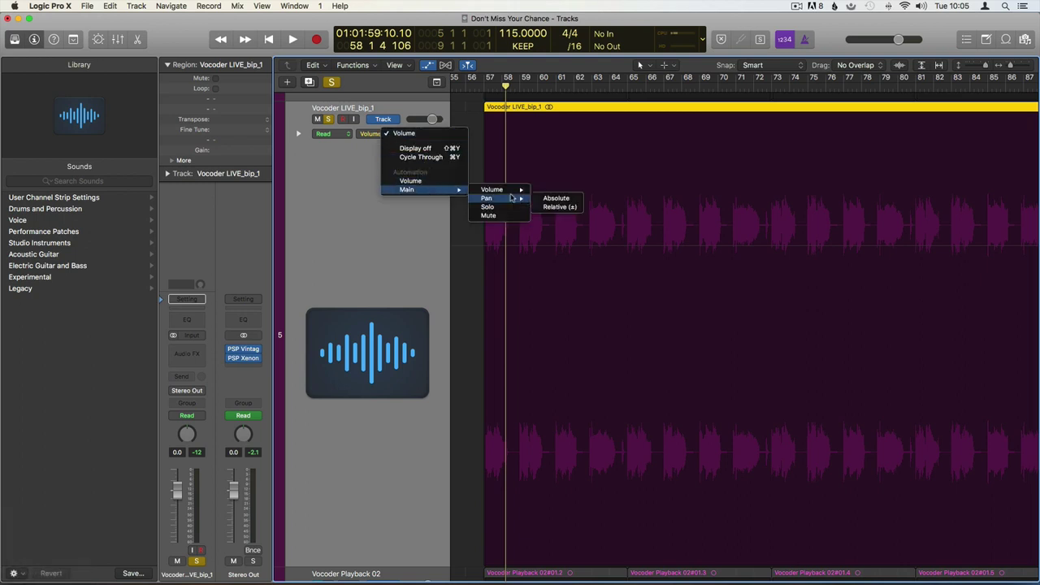
left_click(421, 186)
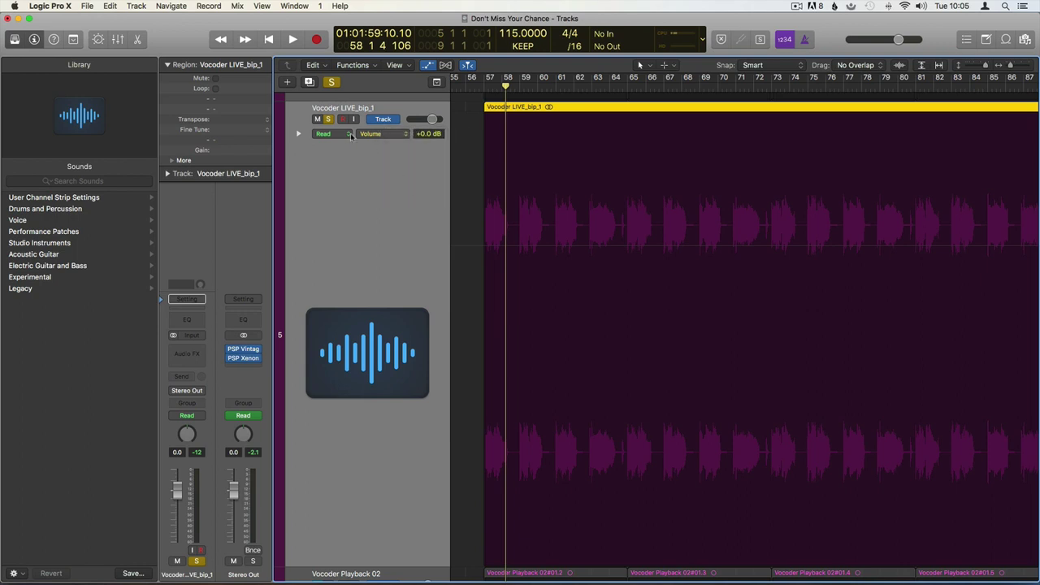
Draw a volume fade-out on the Vocoder LIVE_bip_1 track from +0.0 dB at about bar 77 to -∞ dB at about bar 89.
scroll(756, 219, "right", 5)
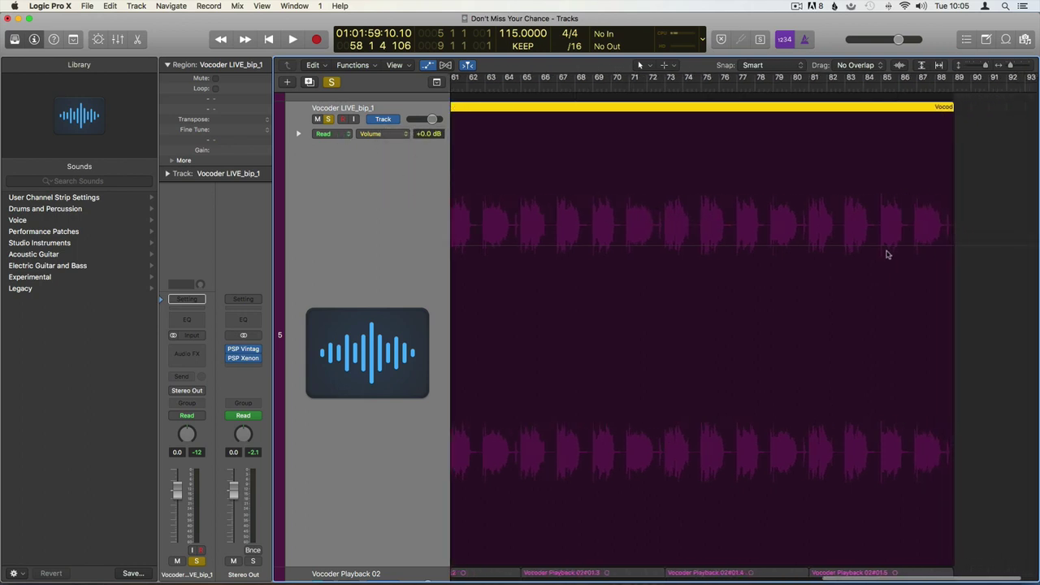
left_click(744, 247)
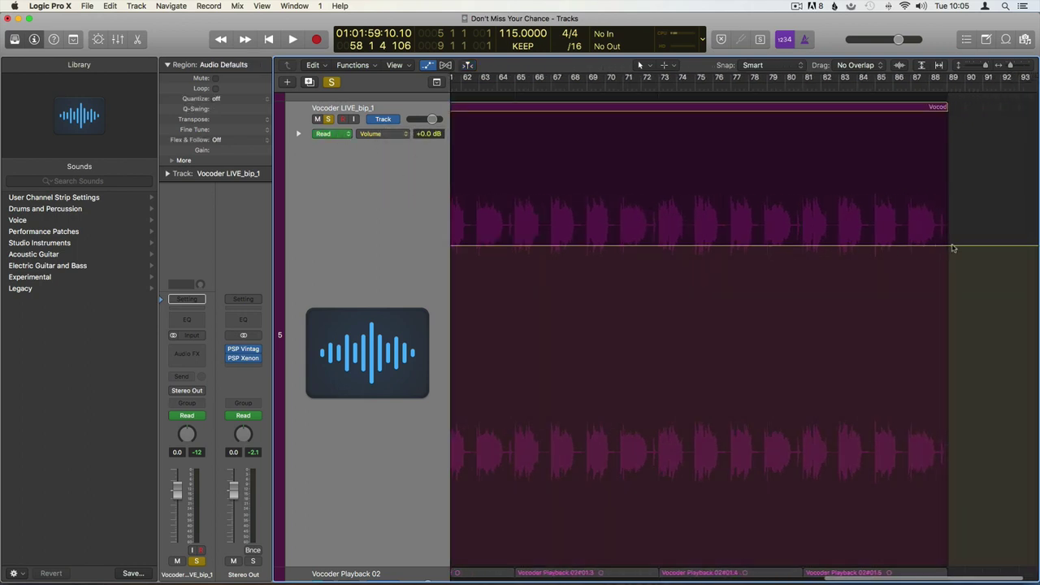
left_click(949, 244)
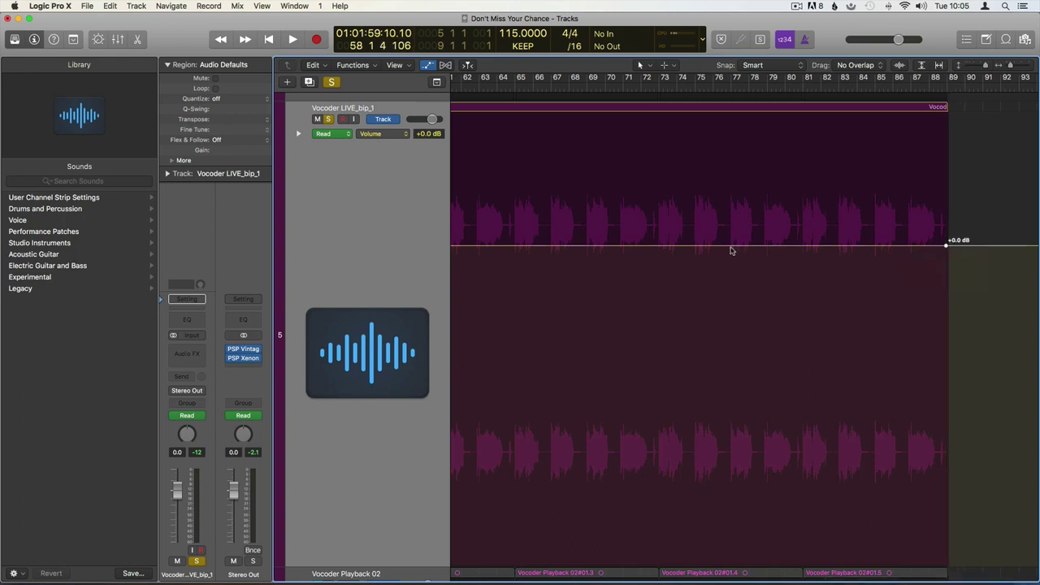
left_click(730, 248)
left_click_drag(949, 244, 950, 561)
Play the Vocoder LIVE_bip_1 fade-out from about bar 76, skip ahead to bar 85 and stop playback.
left_click(712, 81)
key("space")
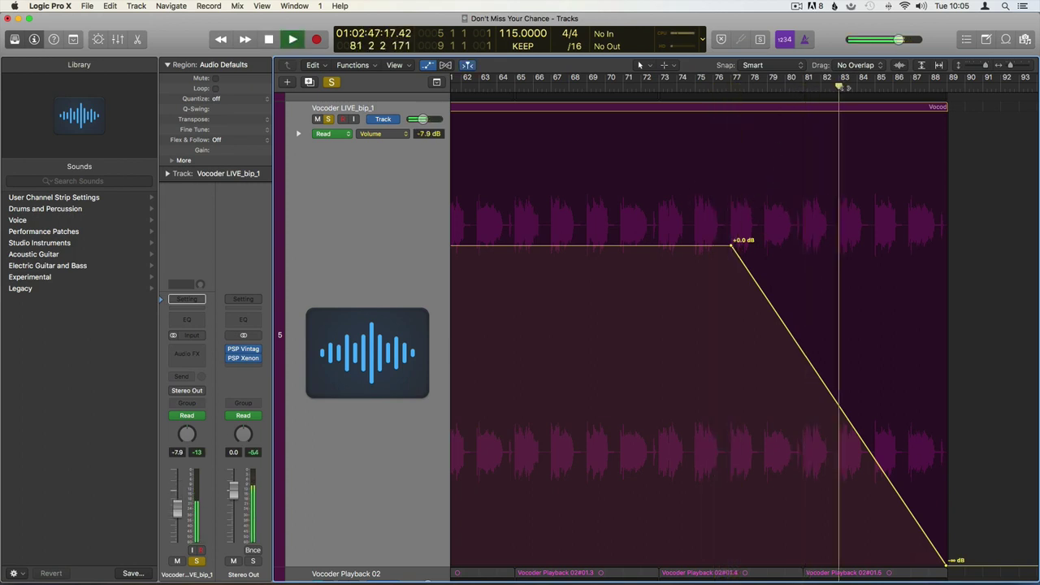
left_click(881, 87)
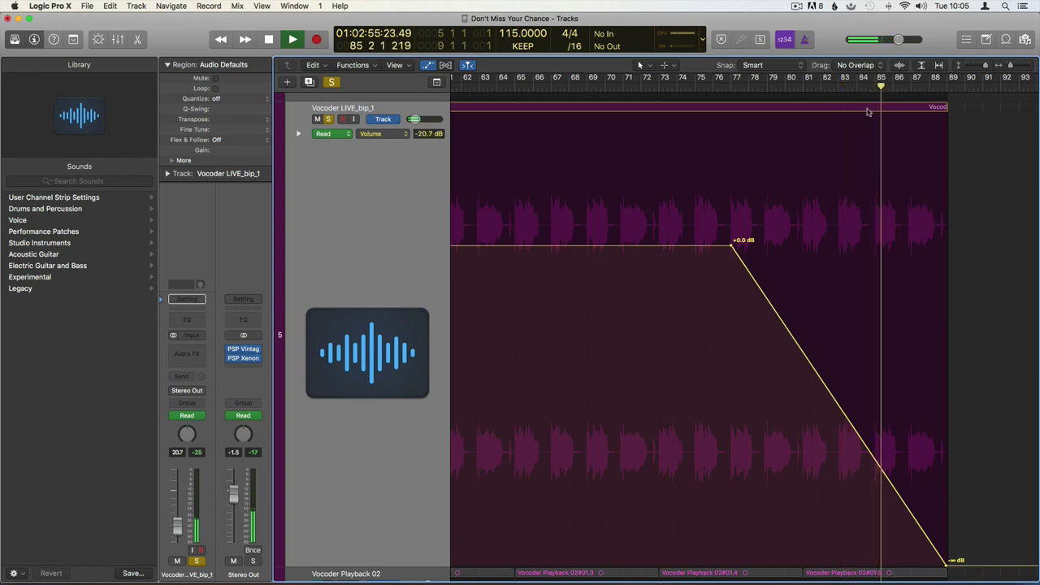
key("space")
scroll(418, 338, "left", 1)
scroll(418, 338, "left", 8)
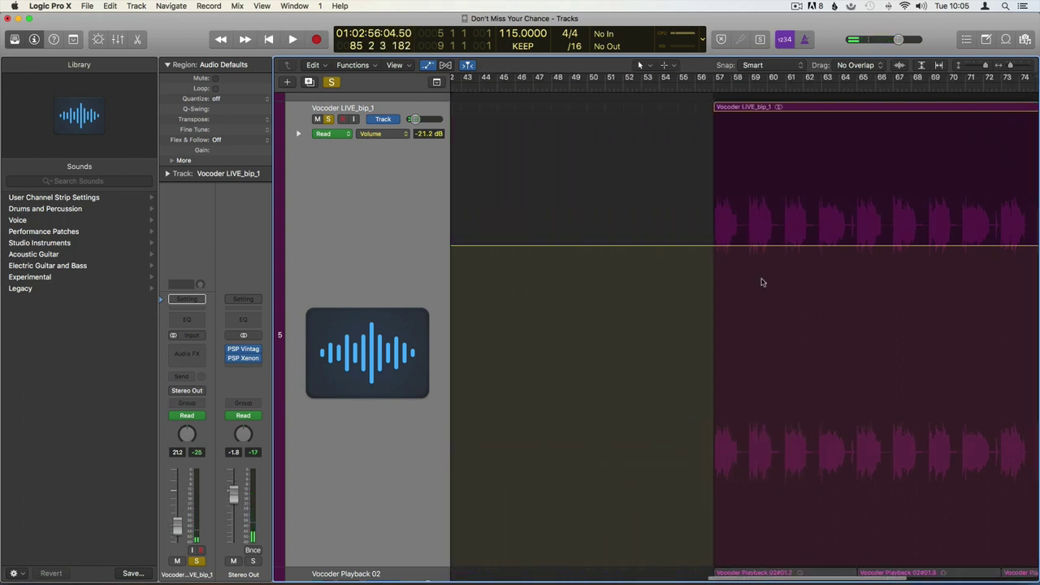
Undo the Vocoder volume fade-out and draw a fade-in from -∞ dB at the region's start at bar 57 to +0.0 dB at about bar 58.
scroll(756, 280, "right", 5)
key("super+z")
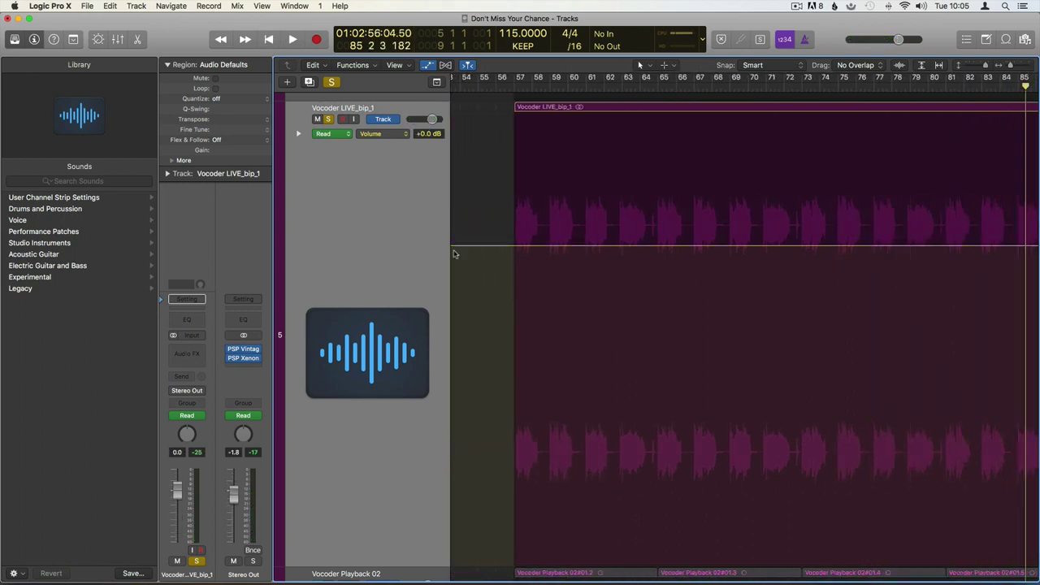
left_click(515, 247)
left_click(534, 245)
left_click_drag(515, 245, 515, 562)
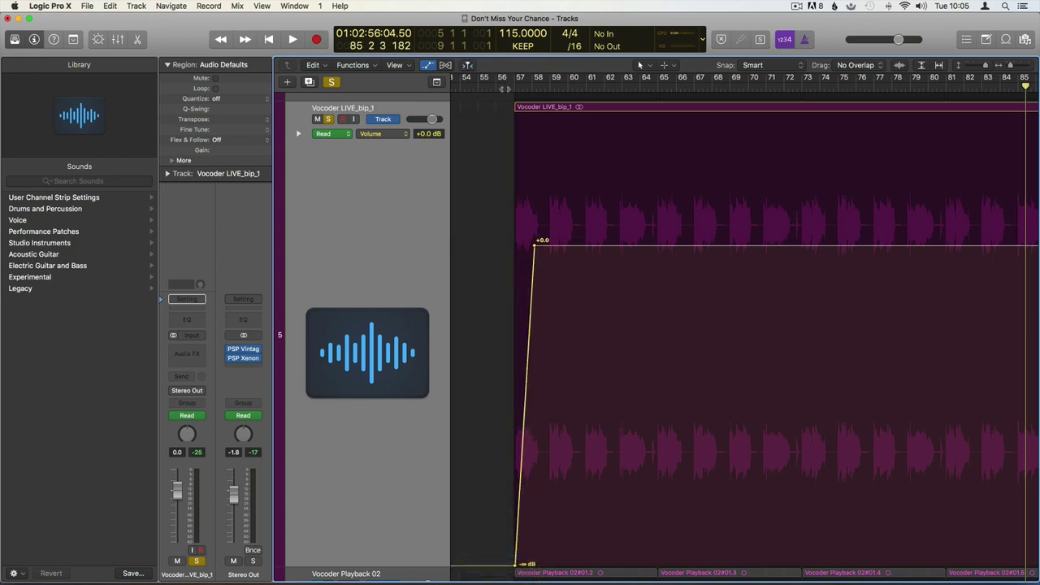
Play the Vocoder LIVE_bip_1 volume fade-in from about bar 57 and stop playback.
left_click(513, 88)
key("space")
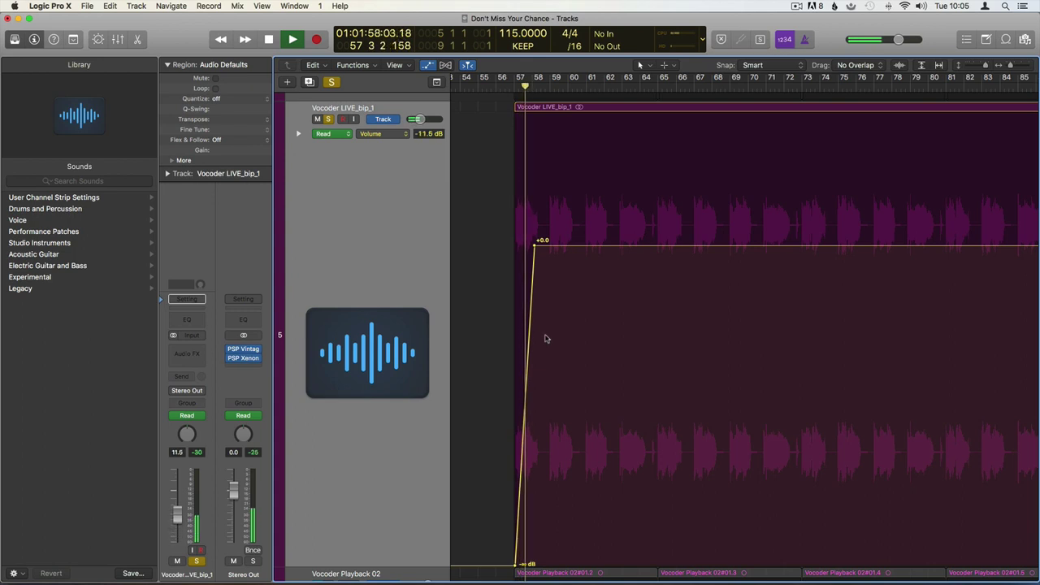
key("space")
Lengthen the volume fade-in on Vocoder LIVE_bip_1 so that it reaches +0.0 dB at about bar 61.5.
mouse_move(515, 562)
left_mouse_down()
mouse_move(515, 248)
mouse_move(516, 563)
left_mouse_up()
scroll(656, 247, "left", 2)
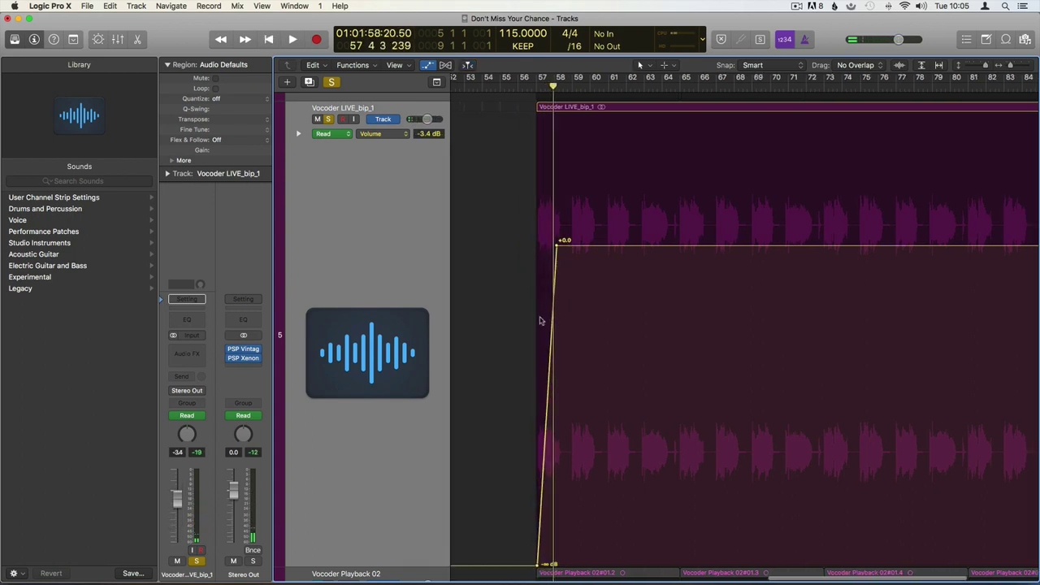
key("super+Right")
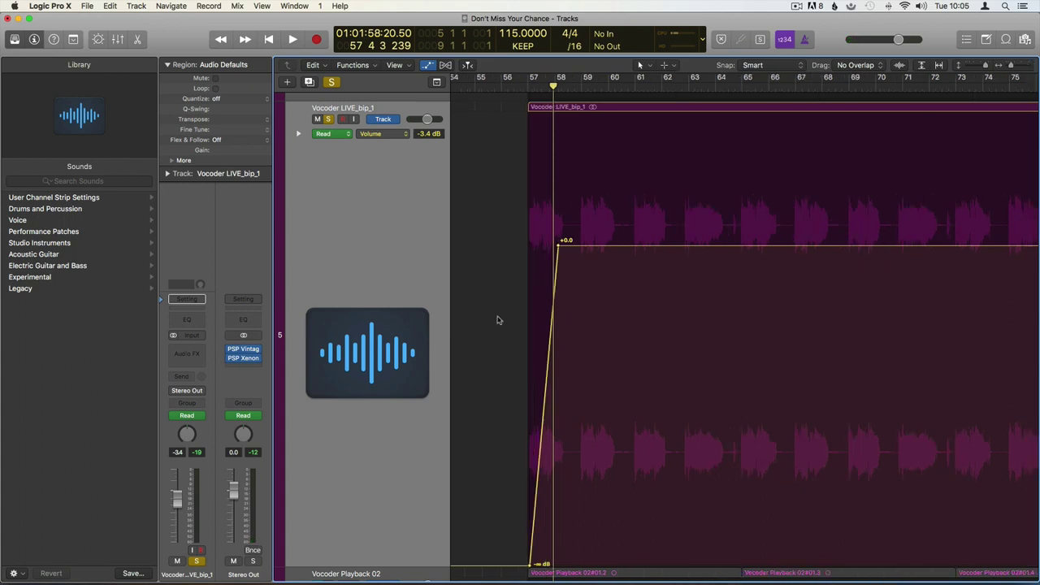
left_click_drag(564, 248, 653, 244)
Bend the fade-in ramp into a curve with the Automation Curve Tool and return to the Pointer Tool.
key("t")
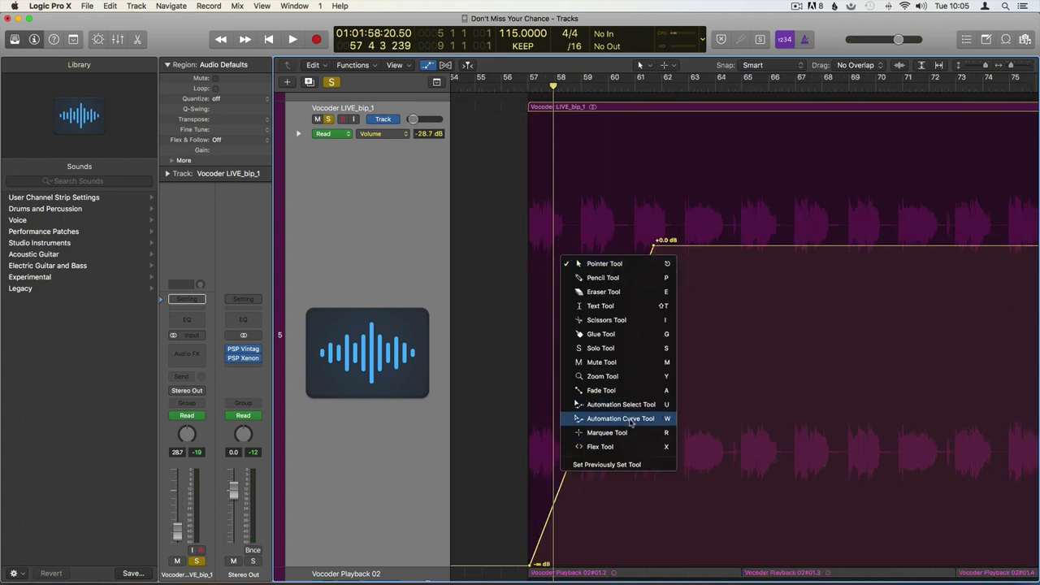
left_click(605, 418)
left_click_drag(594, 412, 563, 371)
key("t")
left_click(578, 363)
Undo the volume fade-in and its adjustments on Vocoder LIVE_bip_1 and clear the extra automation point at about bar 58.
key("super+z")
key("super+z")
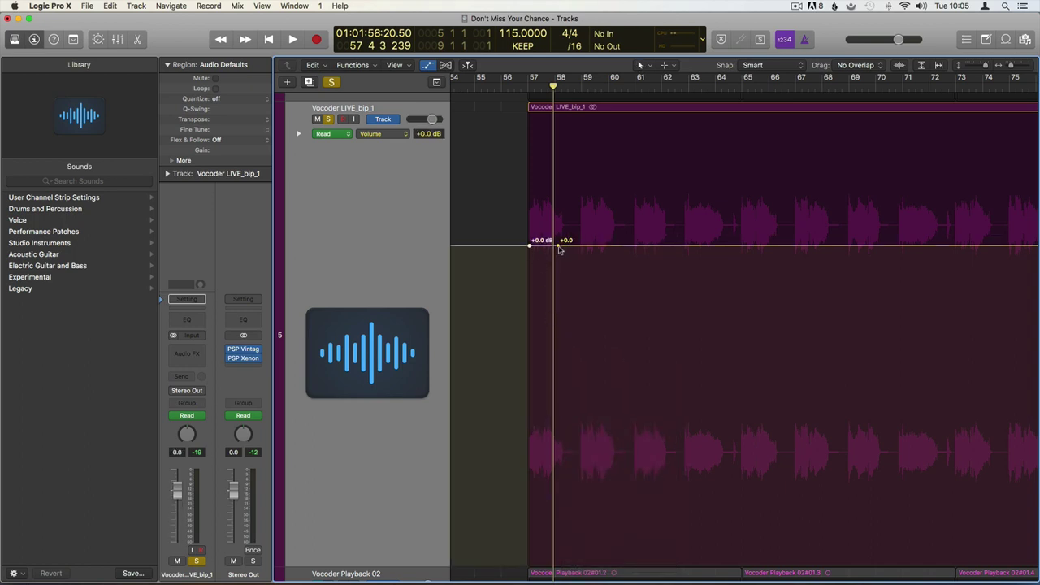
left_click_drag(558, 246, 519, 246)
Select the Vocoder LIVE_bip_1 region, enlarge it to fill the view and hide track automation.
key("z")
key("z")
key("z")
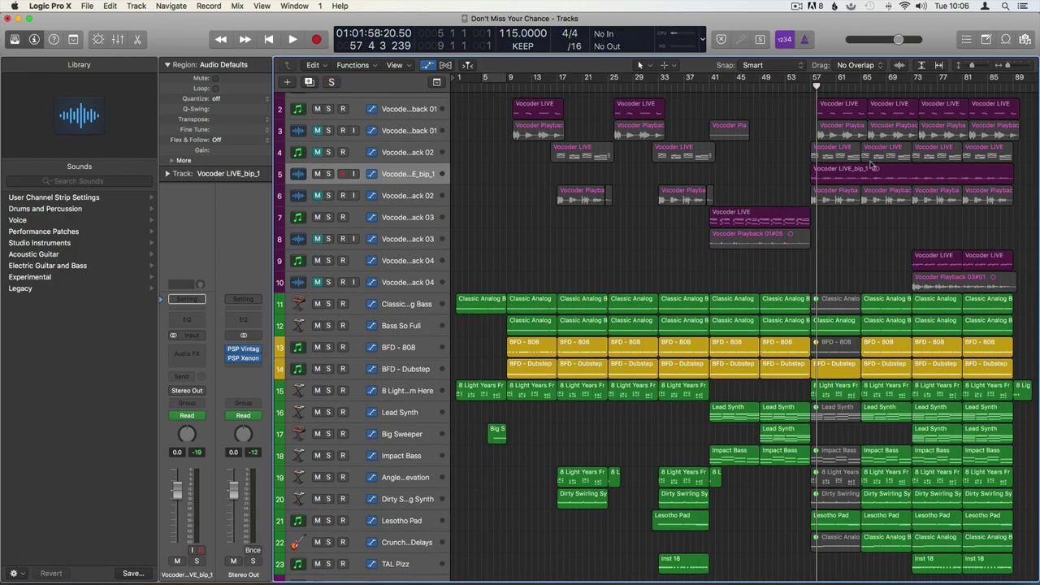
left_click(879, 173)
key("z")
key("a")
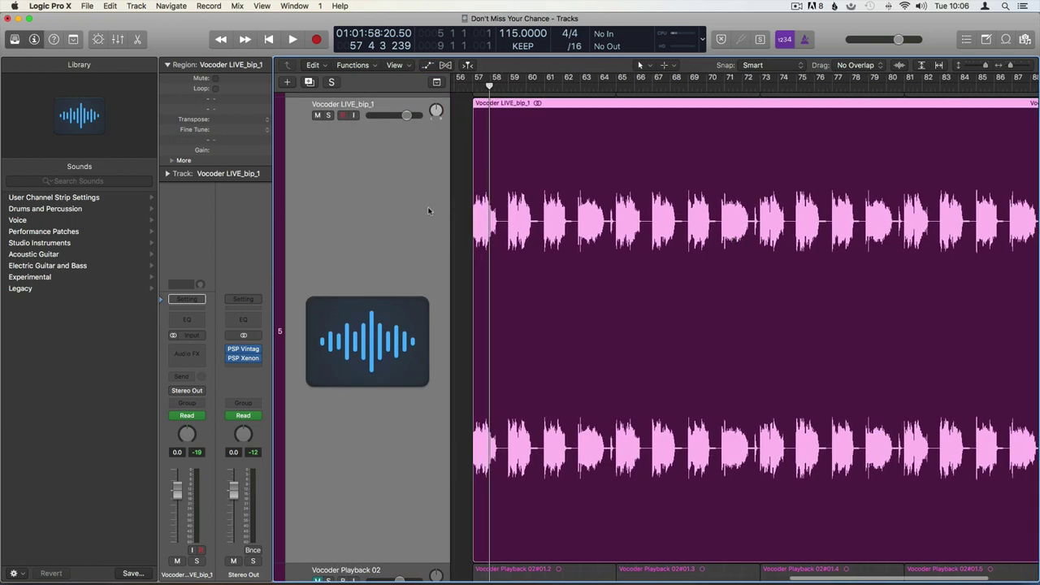
Draw a fade-in with the Fade Tool from the Vocoder region's start to about bar 73 and adjust its curve.
key("t")
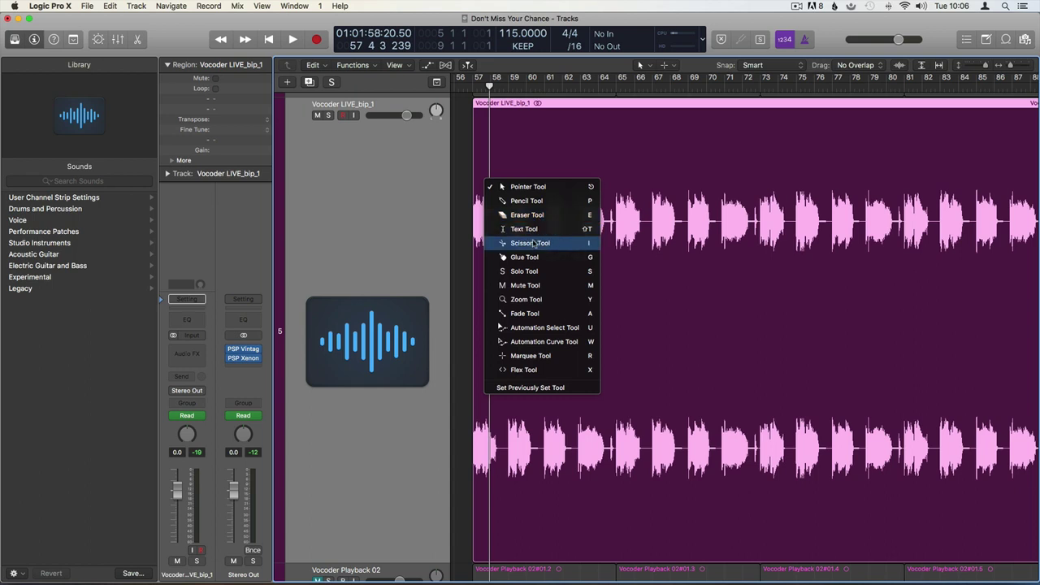
left_click(530, 315)
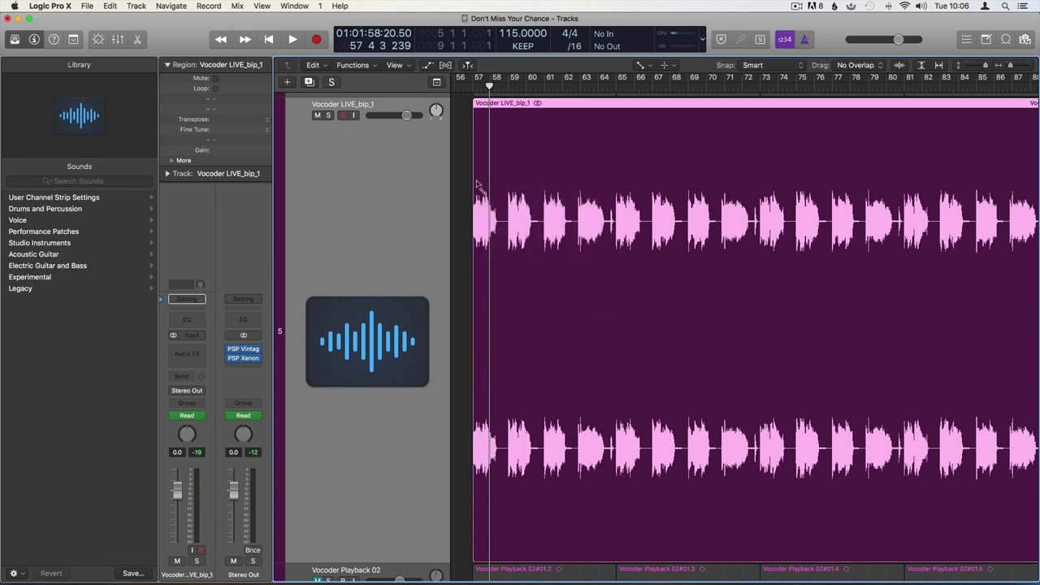
left_click(640, 68)
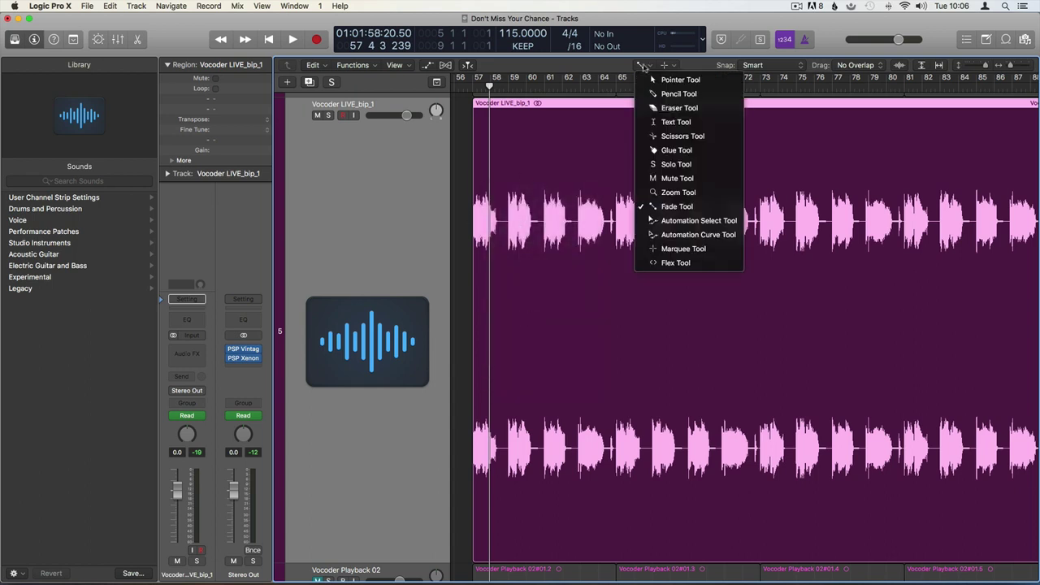
left_click(677, 203)
left_click(468, 225)
left_click_drag(468, 225, 767, 233)
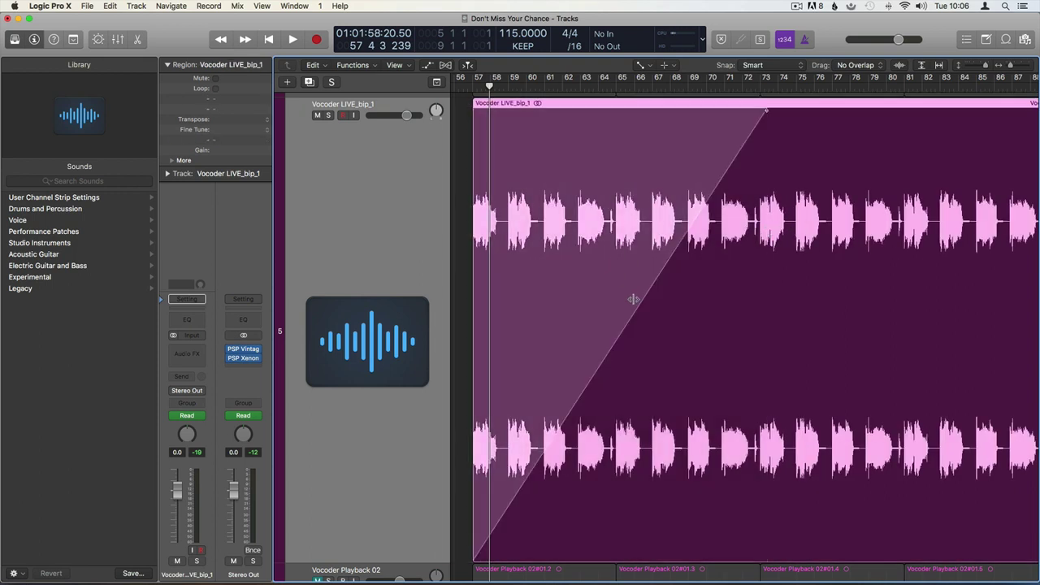
left_click_drag(634, 301, 593, 350)
Undo the curve change and the fade-in on the Vocoder LIVE_bip_1 region.
key("super+z")
key("super+z")
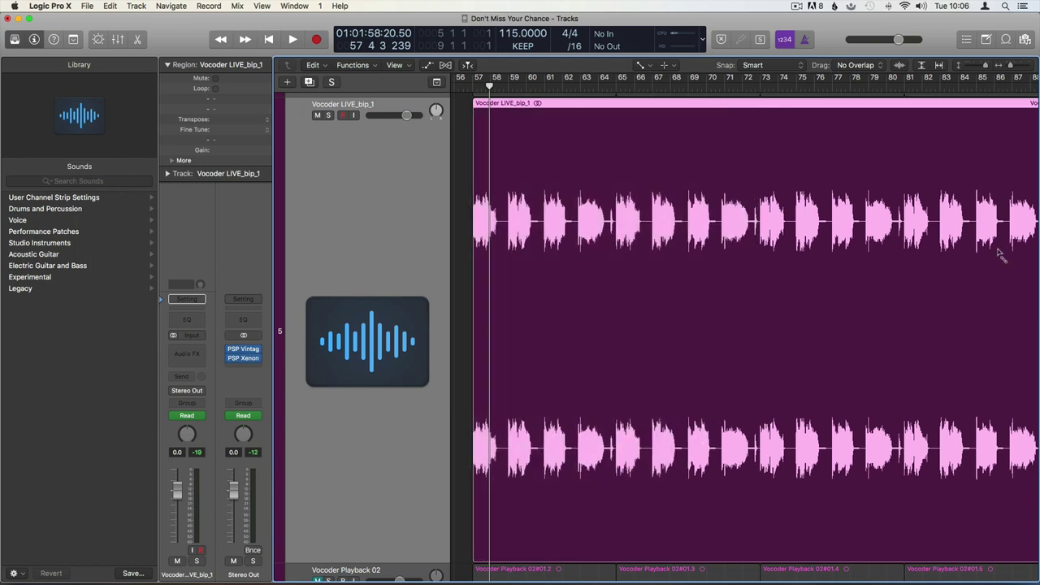
Try a fade-out at the end of the Vocoder region, undo it and return to the Pointer Tool.
scroll(998, 252, "right", 3)
left_click_drag(1002, 245, 895, 248)
key("super+z")
key("t")
left_click(941, 249)
Place a copy of the Vocoder LIVE_bip_1 region directly before the original so that the two meet at bar 57.
scroll(943, 254, "right", 5)
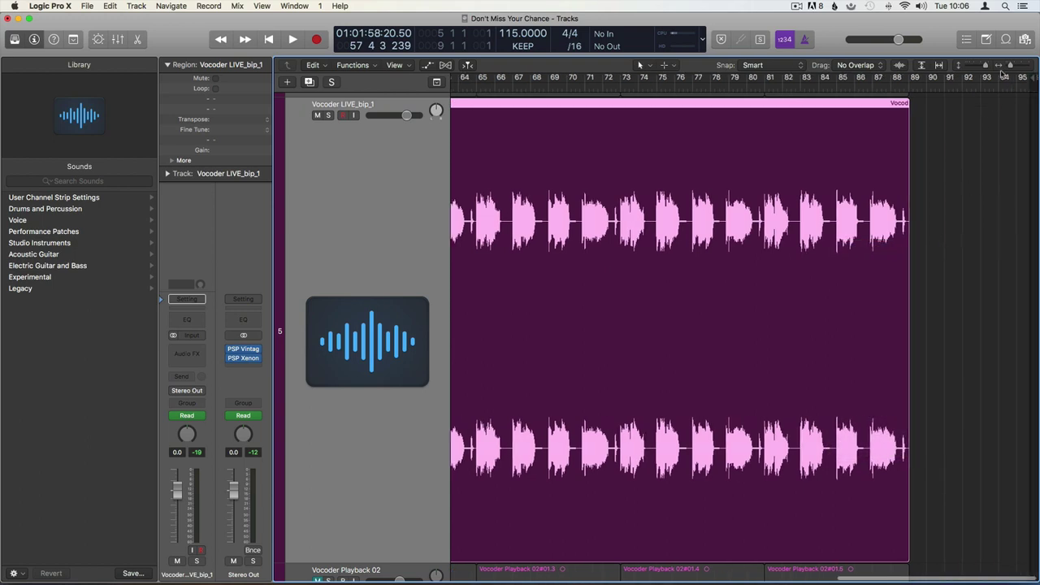
left_click(967, 67)
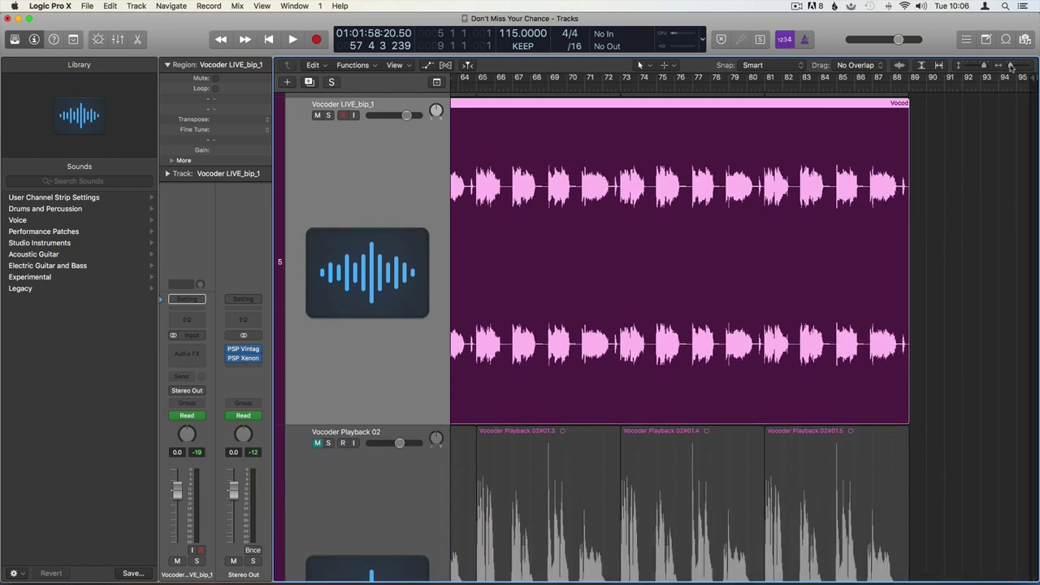
left_click_drag(1011, 67, 1008, 66)
scroll(710, 191, "left", 2)
scroll(709, 191, "right", 2)
left_click_drag(711, 190, 989, 200)
key("Escape")
scroll(977, 201, "right", 1)
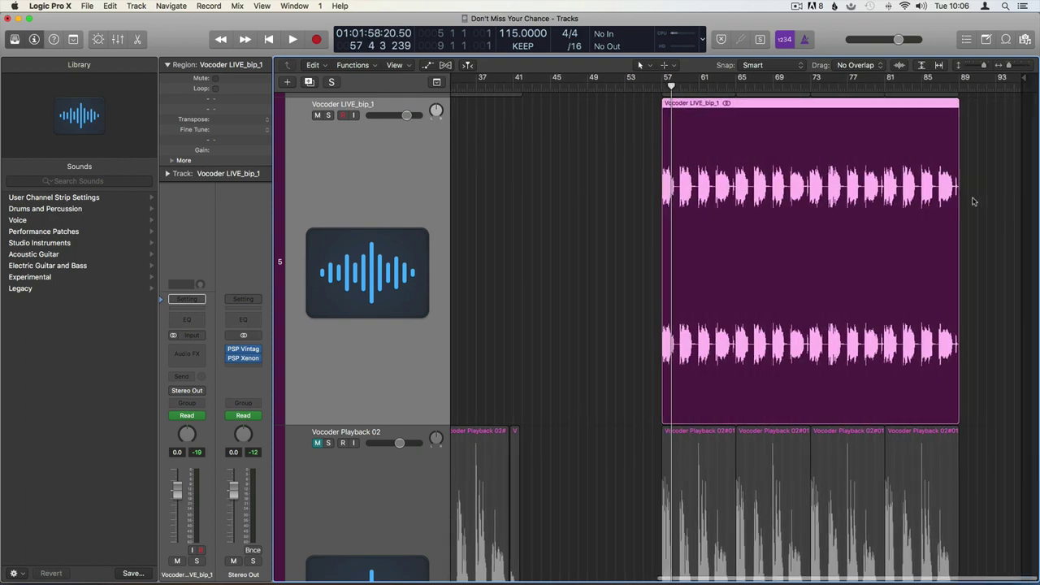
scroll(639, 213, "left", 1)
left_click_drag(810, 213, 515, 223)
Create a crossfade with the Fade Tool across the junction of the two Vocoder regions, from about bar 54 to bar 63.
key("t")
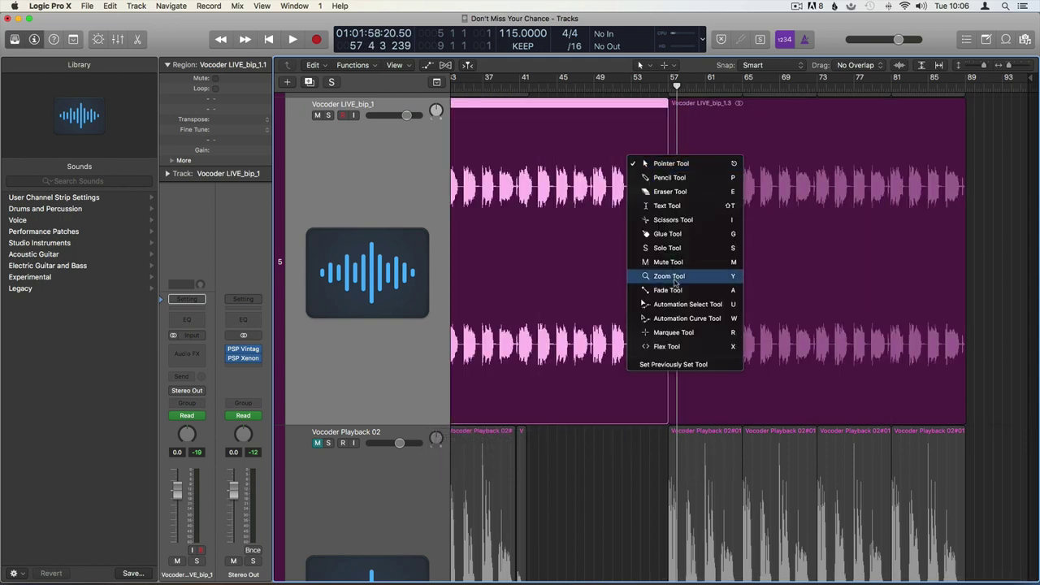
left_click(674, 291)
left_click_drag(645, 203, 723, 198)
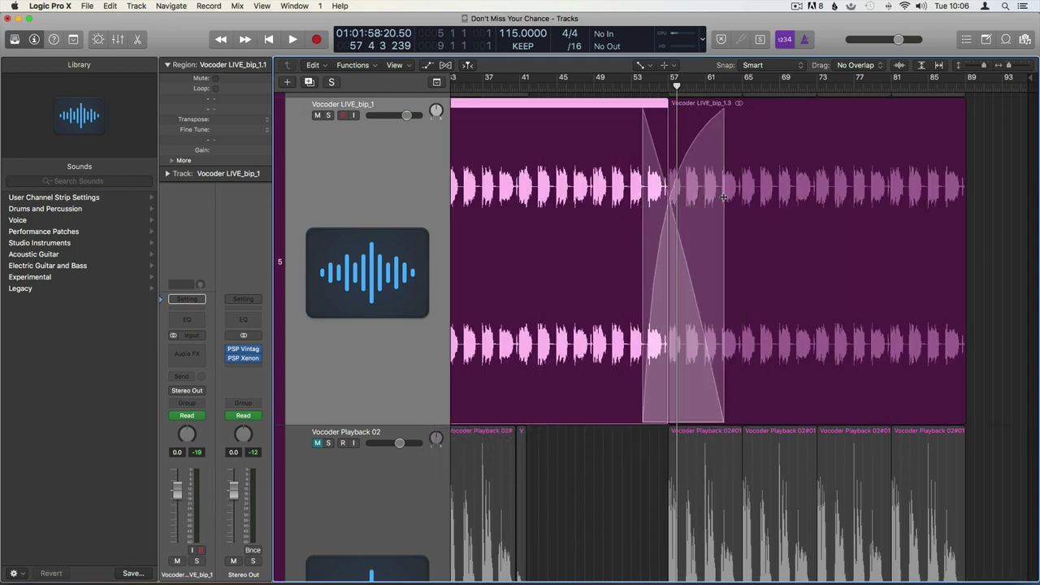
Set the crossfade's type to X (Crossfade) and afterward to X S (S-Curved Crossfade) in the region's additional parameters.
left_click(171, 161)
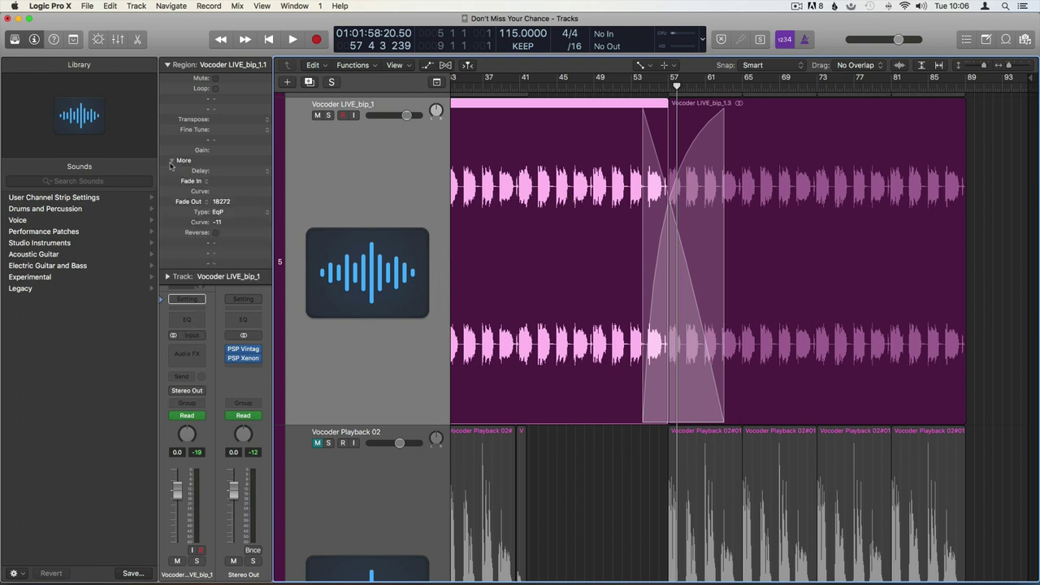
left_click(218, 212)
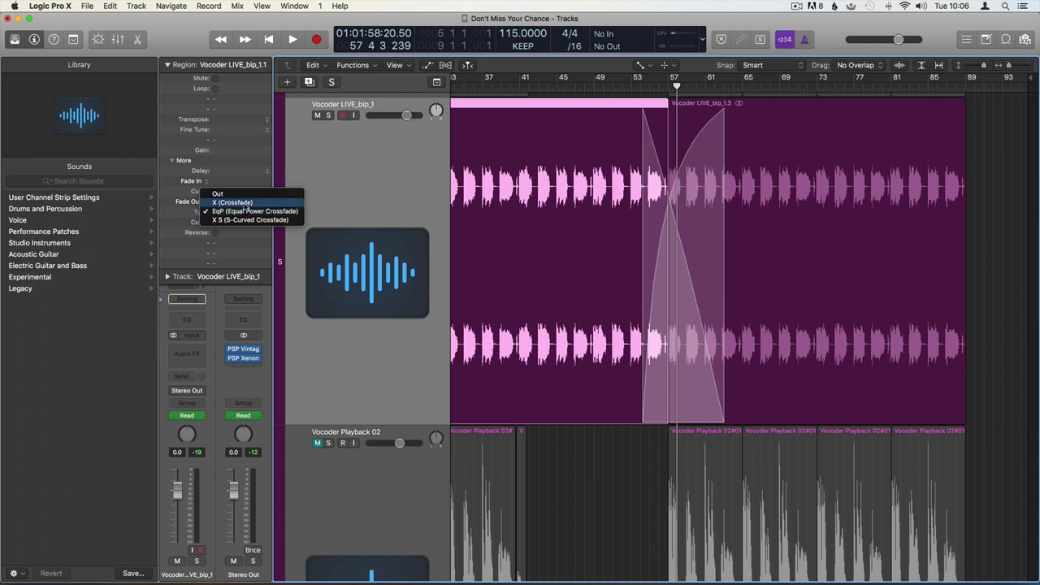
left_click(235, 203)
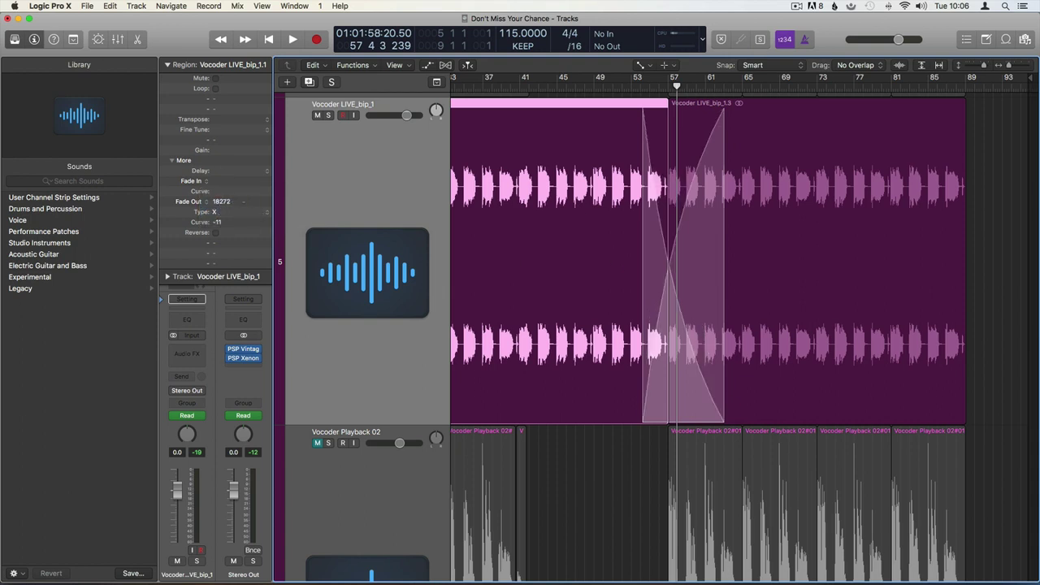
left_click(228, 213)
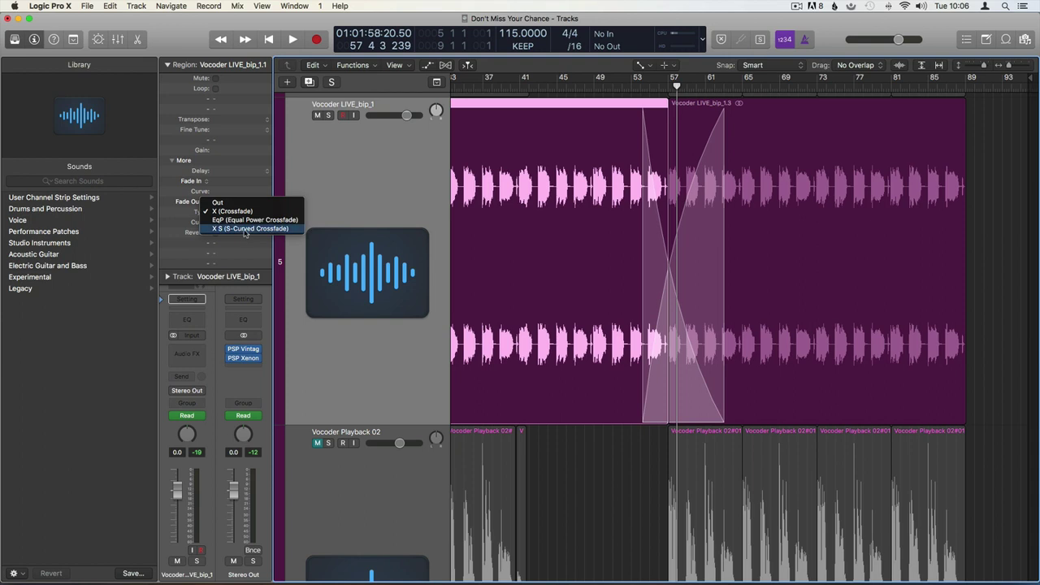
left_click(244, 229)
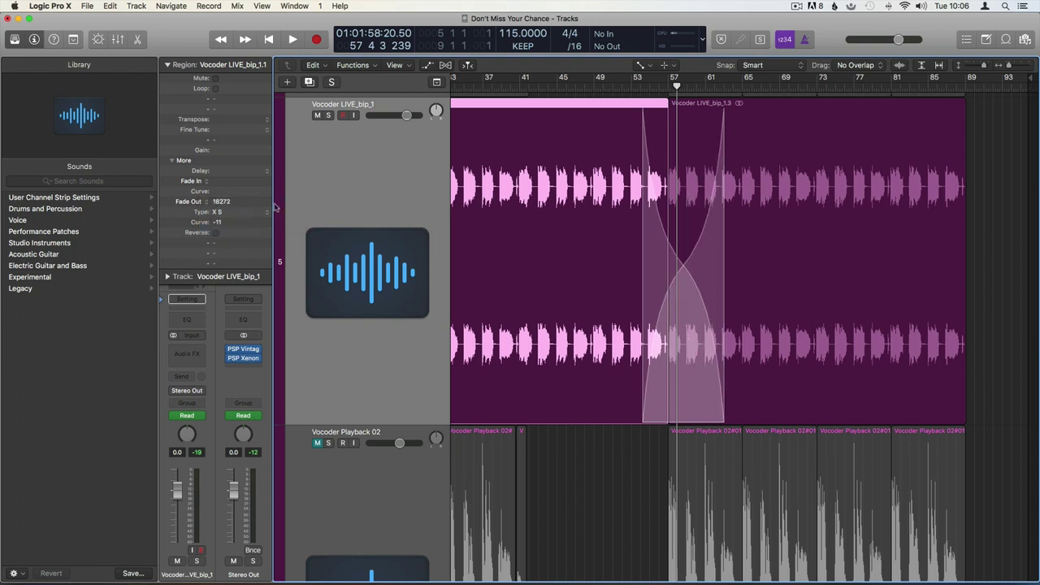
Undo the crossfade between the two Vocoder regions and return to the Pointer Tool.
key("super+z")
key("super+z")
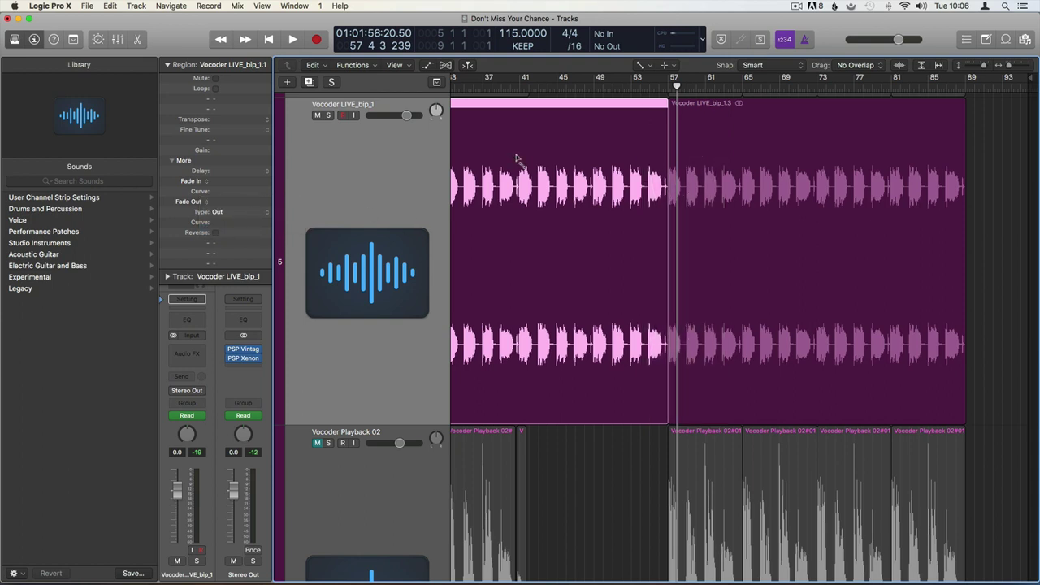
key("t")
left_click(517, 156)
Zoom out to the whole arrangement and delete the copied Vocoder region that lies before bar 57.
left_click(578, 474)
key("z")
left_click(749, 174)
key("Delete")
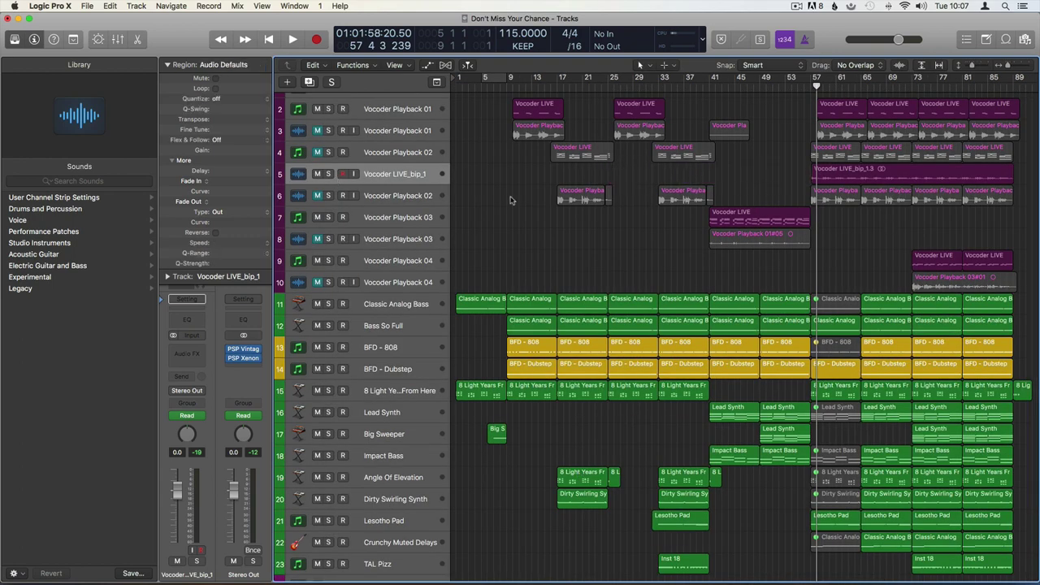
Select and solo the last three Classic Analog Bass regions and play them from about bar 80.
scroll(865, 305, "right", 1)
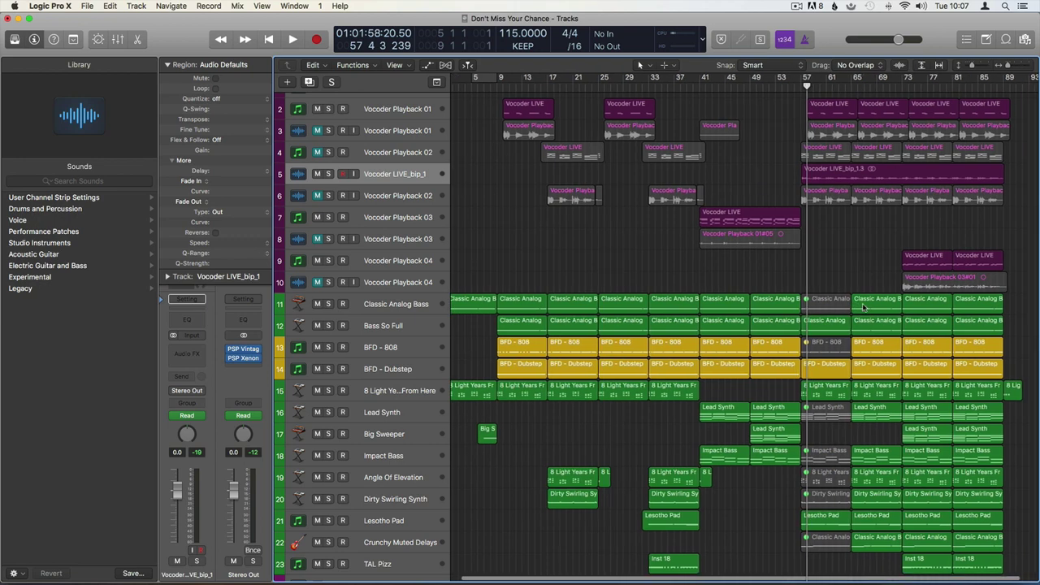
left_click_drag(1011, 287, 871, 305)
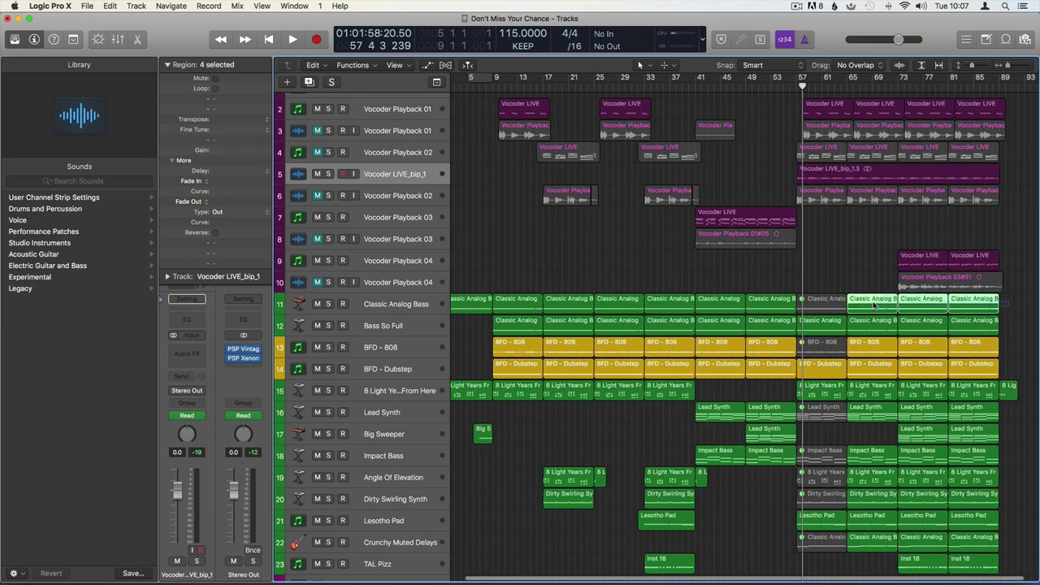
key("z")
key("z")
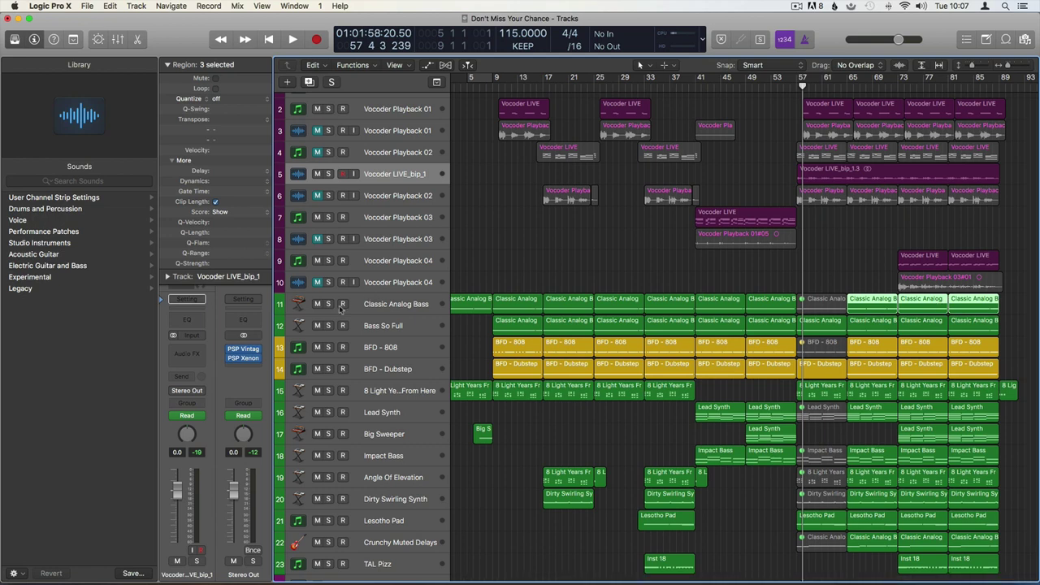
key("ctrl+s")
key("z")
scroll(995, 293, "right", 5)
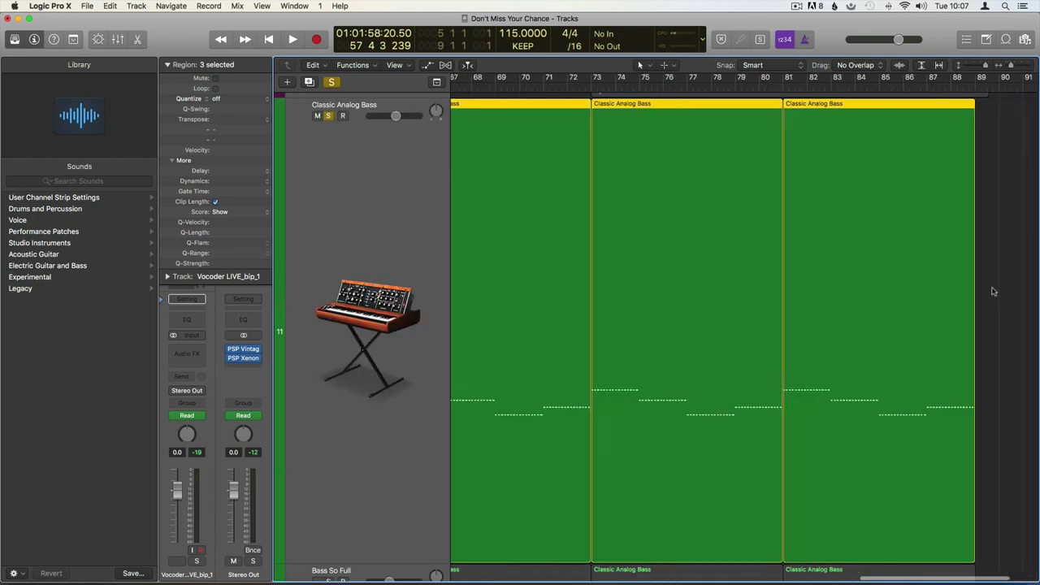
double_click(757, 86)
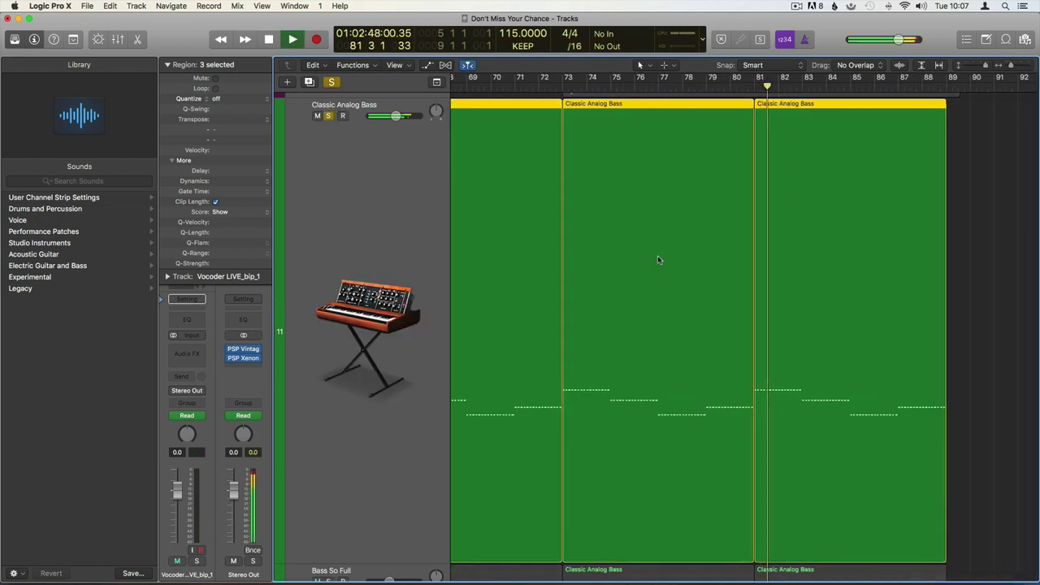
Select the Classic Analog Bass track, show its automation and choose Volume as the automation parameter.
left_click(357, 152)
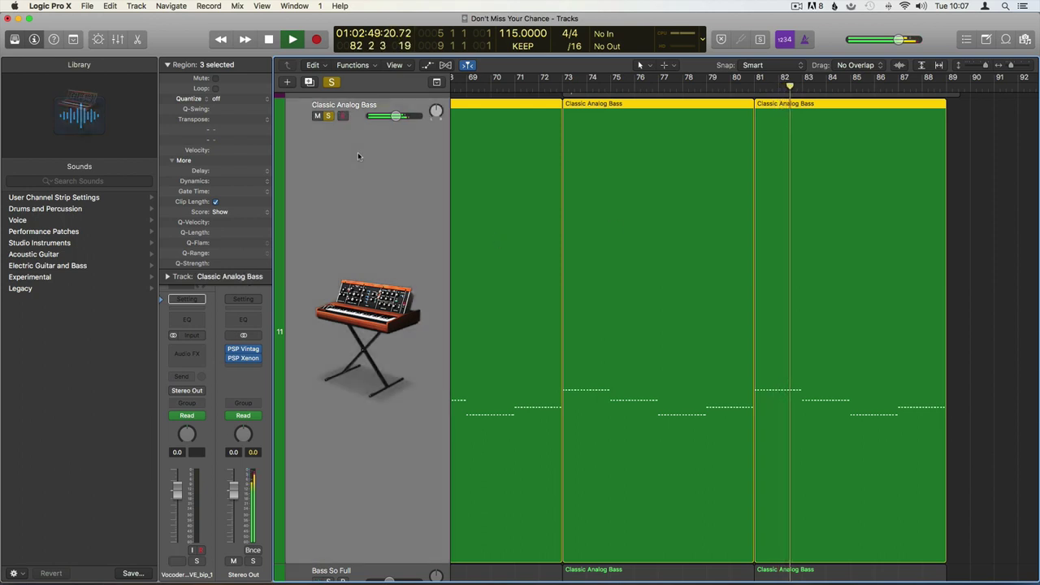
key("a")
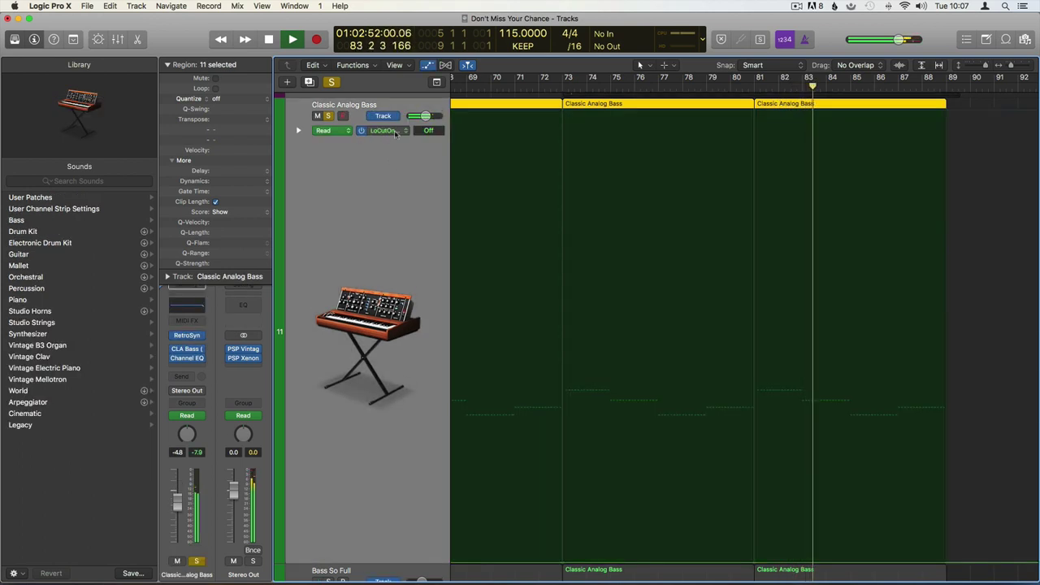
left_click(382, 130)
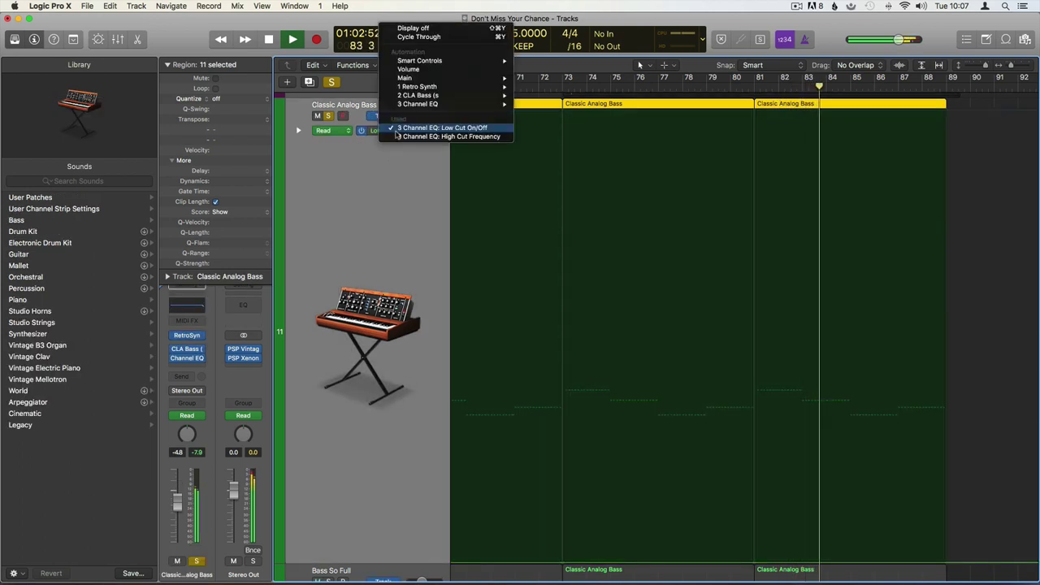
left_click(447, 69)
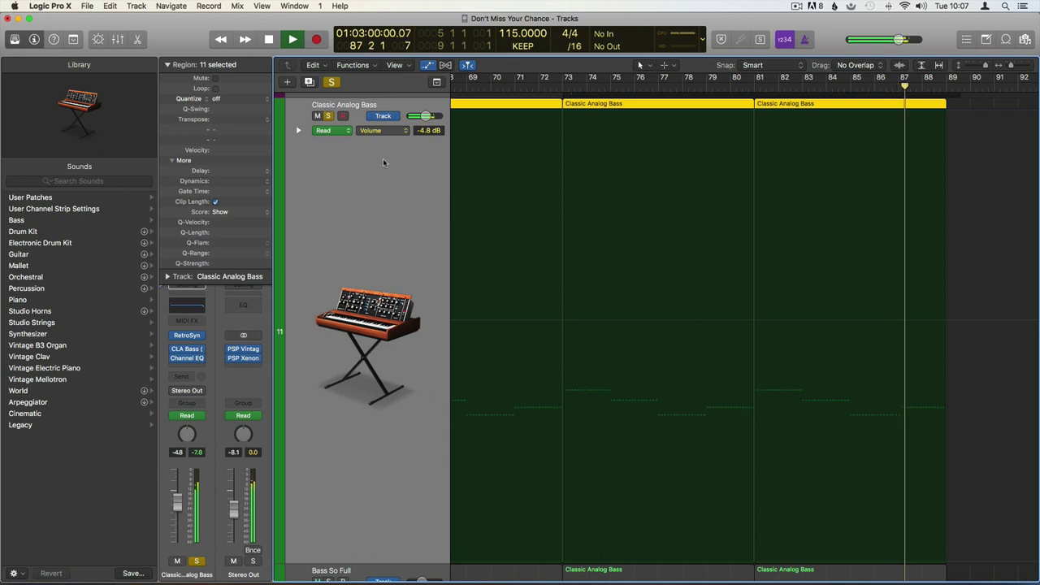
Stop playback and draw a volume automation fade-out over the last Classic Analog Bass region, from bar 81 down to its end at bar 89.
key("space")
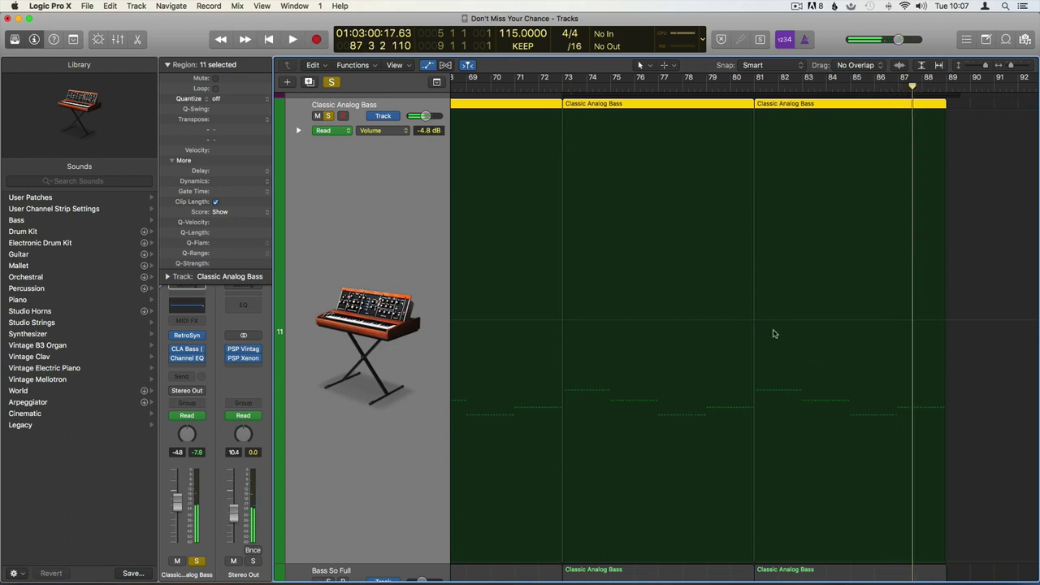
left_click(760, 322)
left_click(755, 321)
left_click(919, 321)
left_click_drag(945, 321, 959, 554)
Undo the drawn volume fade-out and switch the Classic Analog Bass track to region-based automation.
key("super+z")
key("super+z")
key("super+z")
key("super+z")
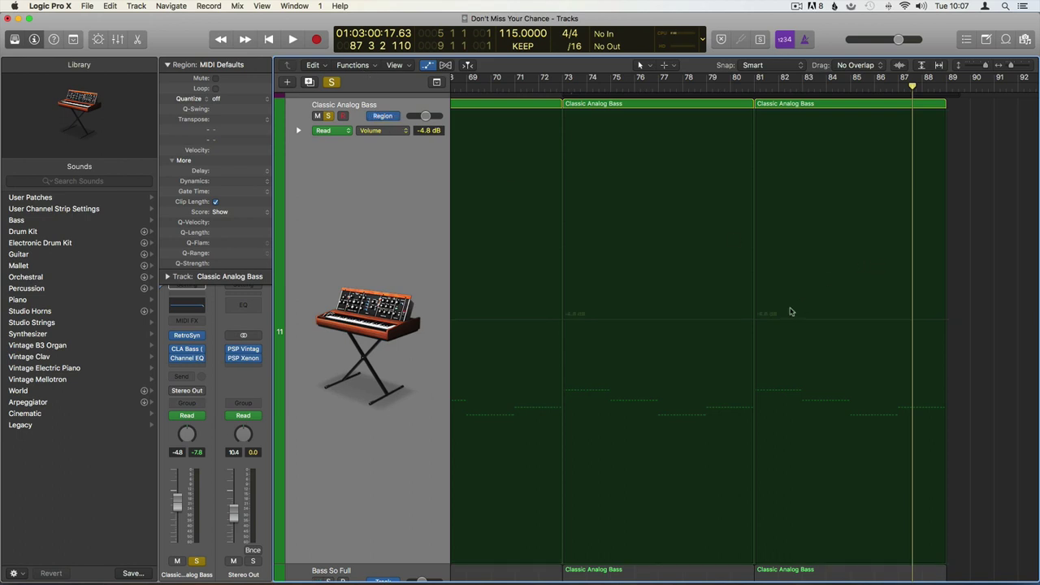
Lower the last bass region's volume automation to -9.2 dB and further to -16.8 dB, playing from about bar 80 to hear the drop.
left_click_drag(777, 331, 782, 381)
left_click(749, 88)
left_click(741, 86)
key("space")
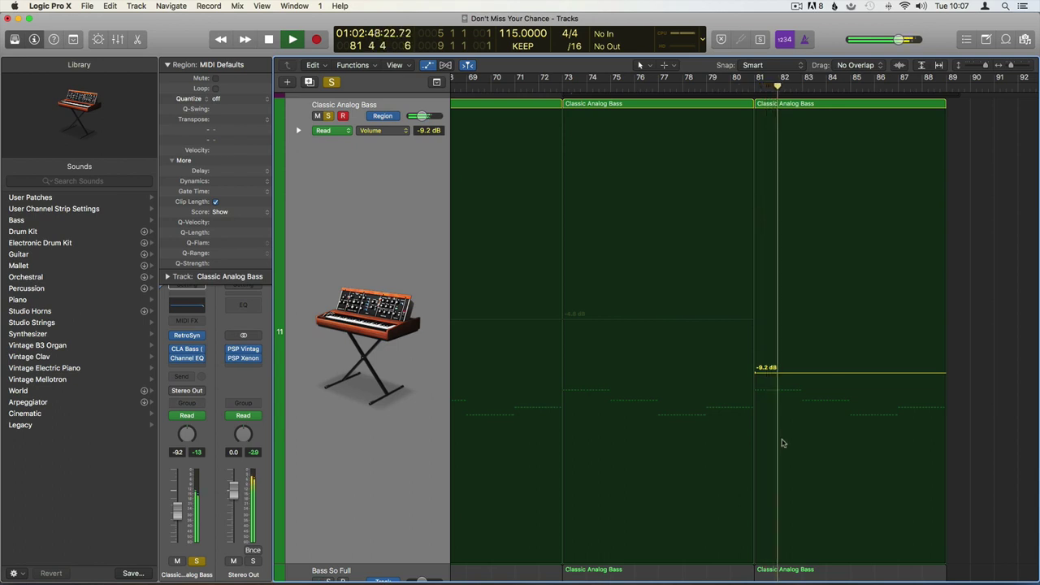
left_click_drag(782, 375, 785, 440)
left_click(729, 106)
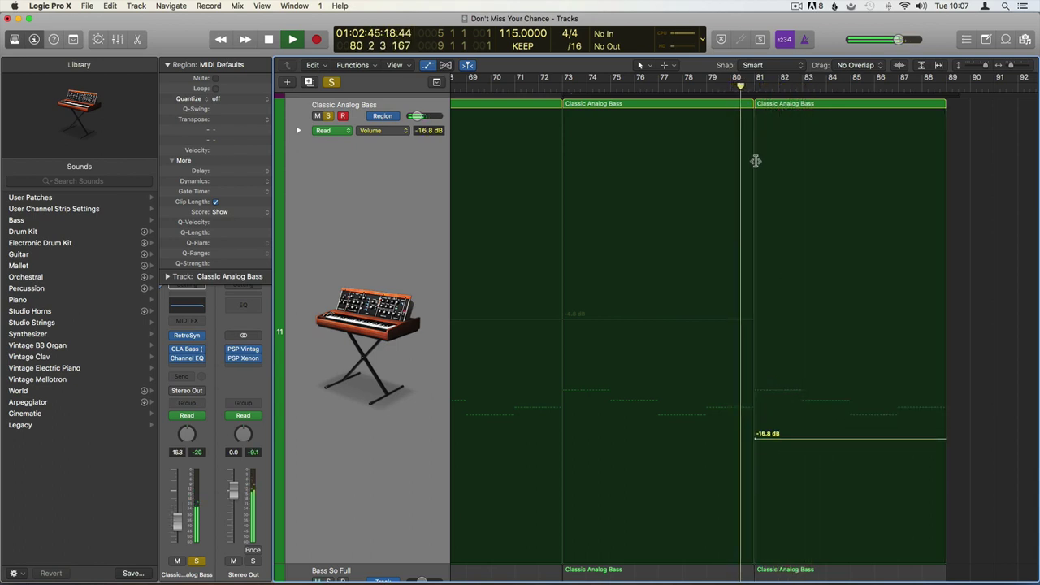
Toggle to track automation and back to region automation, replay from about bar 78, and raise the last bass region's volume to -5.8 dB.
left_click(385, 116)
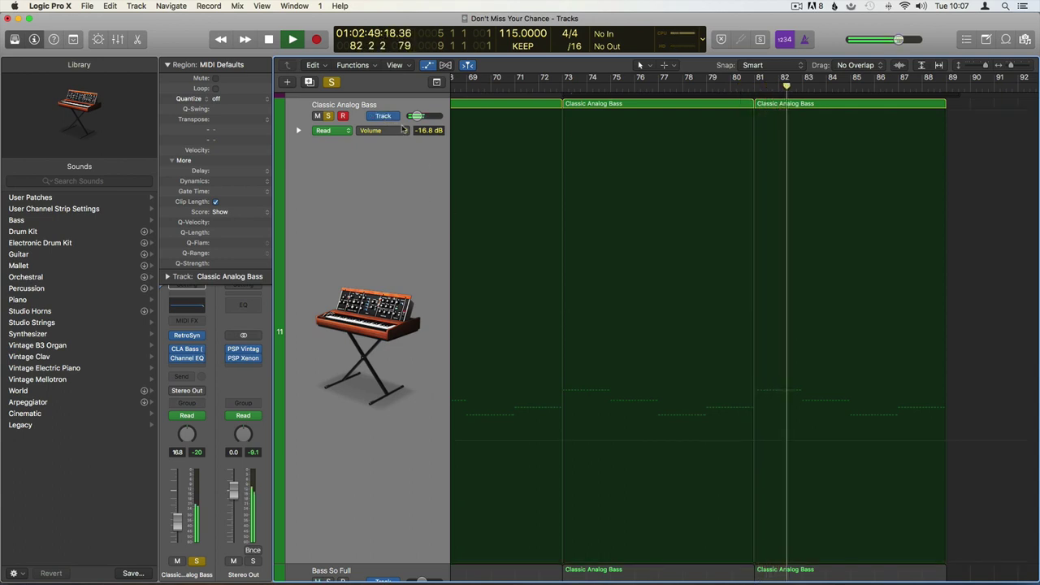
left_click(390, 117)
left_click(682, 88)
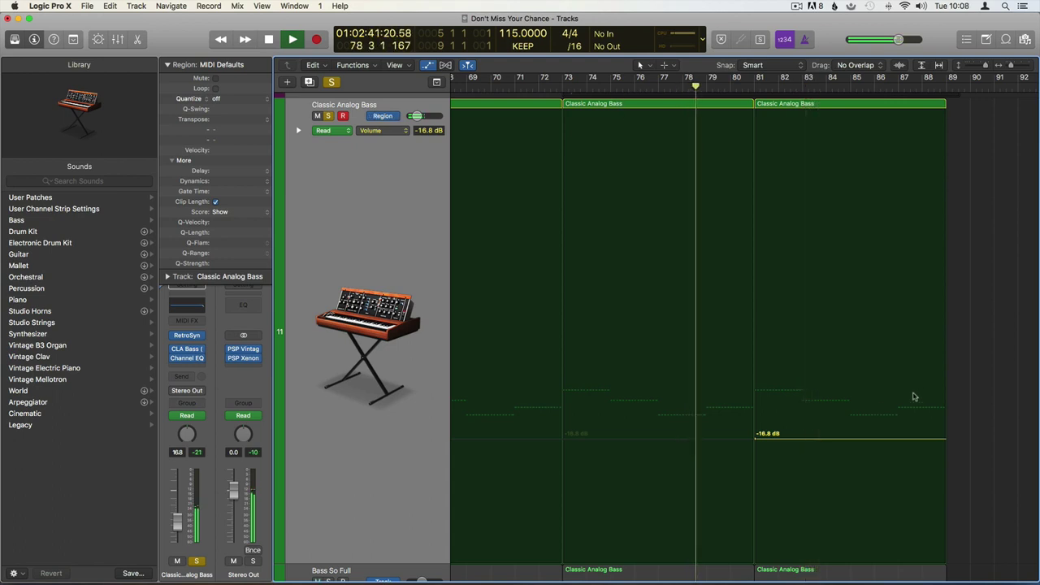
left_click_drag(811, 439, 813, 337)
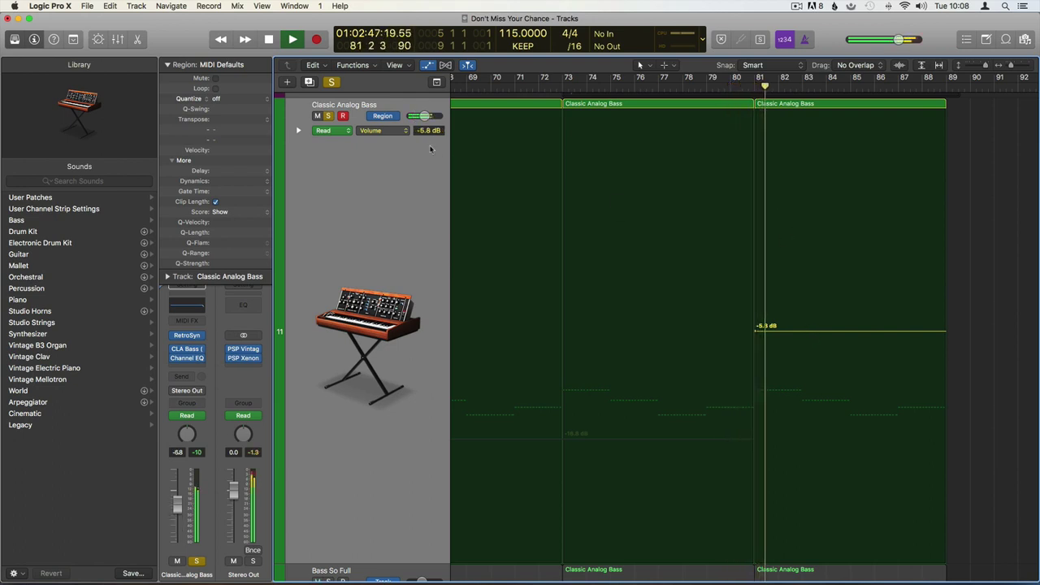
Stop playback, undo the volume automation changes on the Classic Analog Bass regions, and zoom out to the whole arrangement.
key("space")
key("super+z")
key("super+z")
key("super+z")
key("super+z")
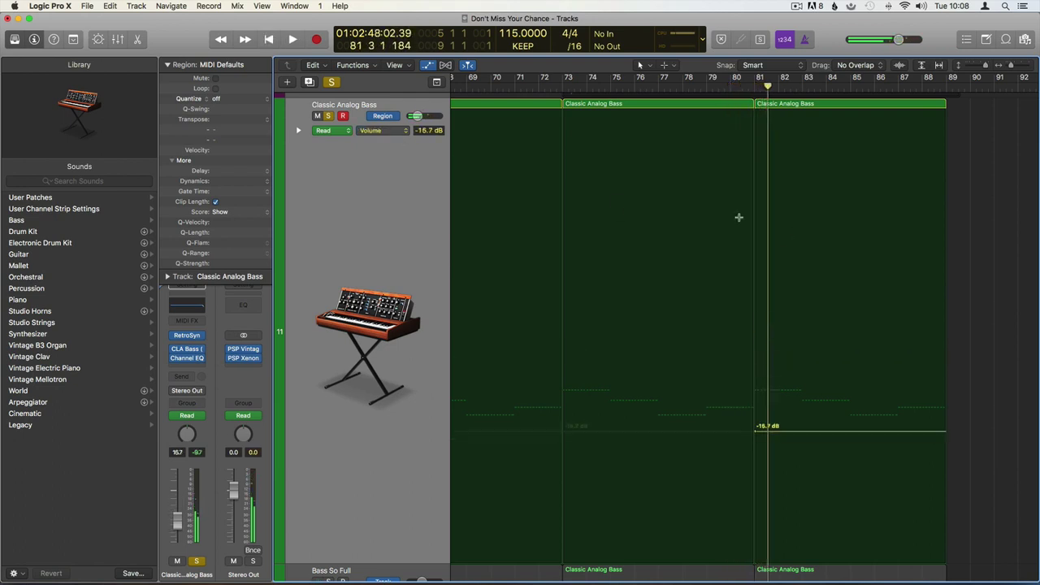
key("super+z")
left_click(993, 307)
key("z")
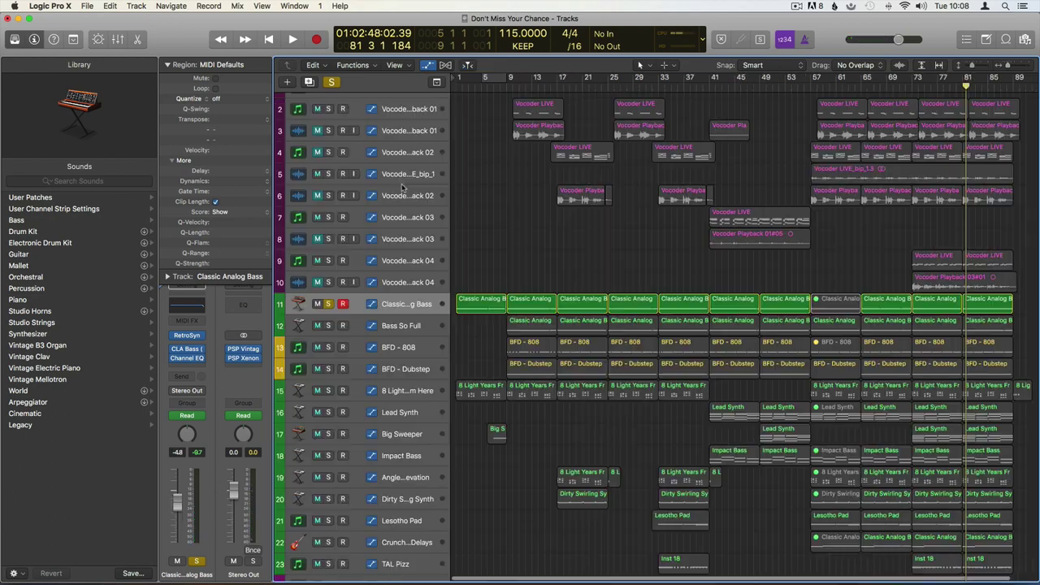